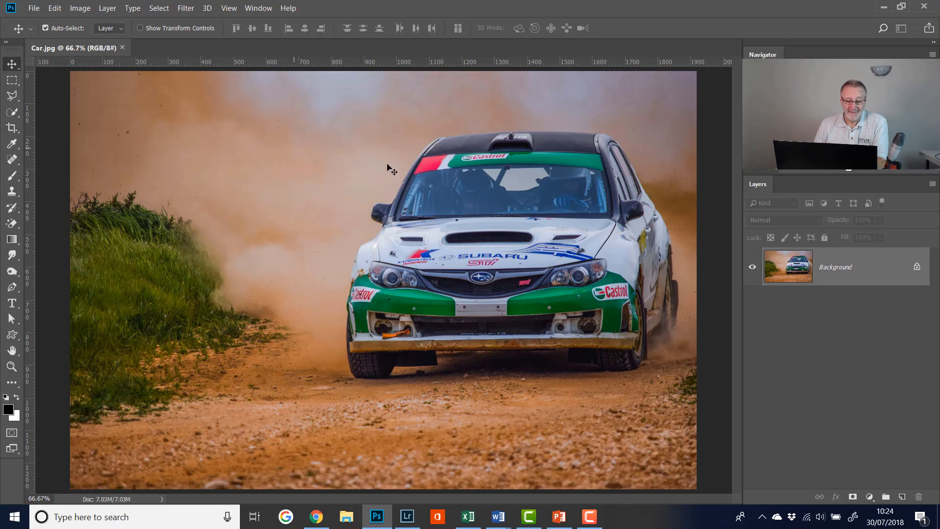
click(11, 112)
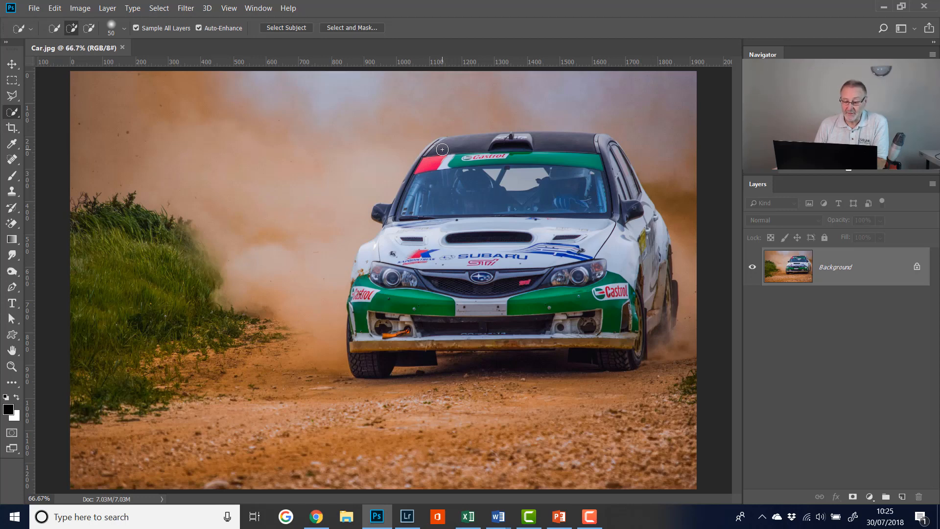
mouse_move(442, 150)
mouse_down()
mouse_move(600, 163)
mouse_move(620, 196)
mouse_move(609, 199)
mouse_move(623, 186)
mouse_move(643, 238)
mouse_up()
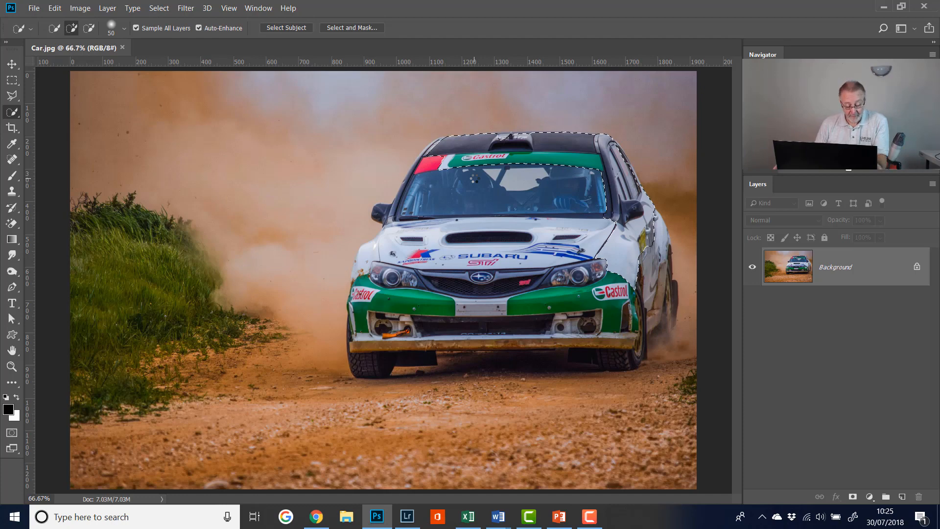
key(ctrl+d)
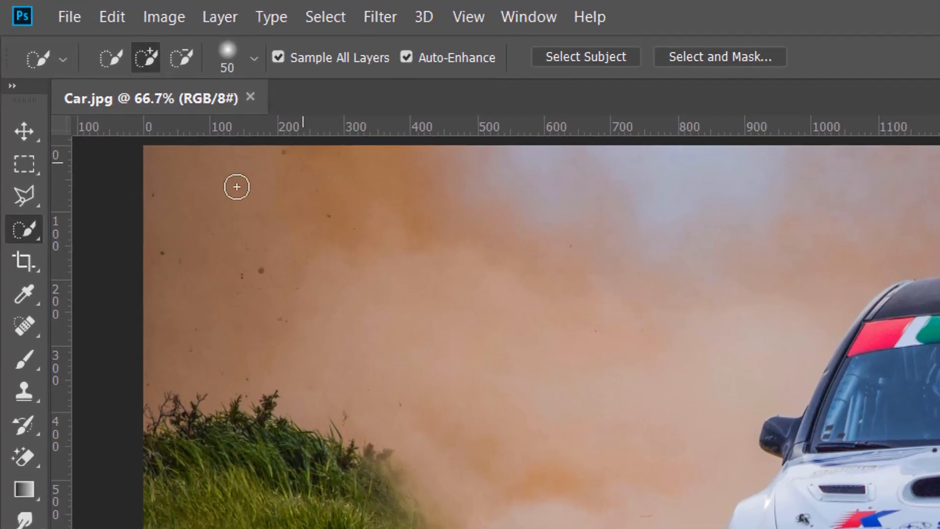
Step: Select the rally car automatically using Select Subject with the Quick Selection tool active
right_click(29, 230)
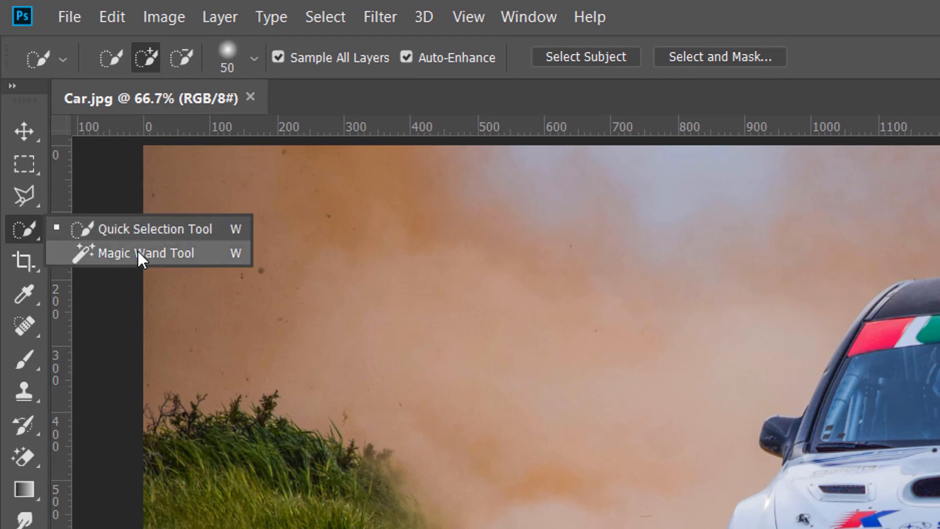
click(137, 229)
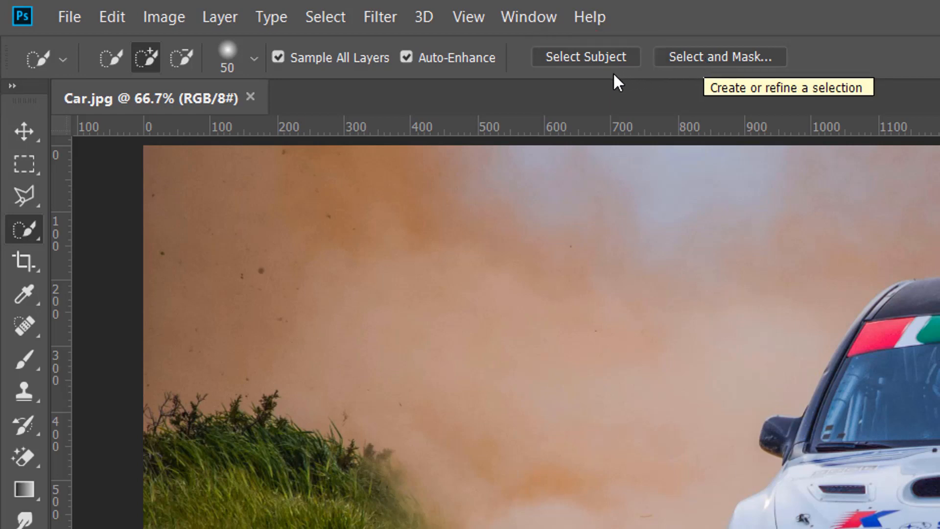
click(582, 57)
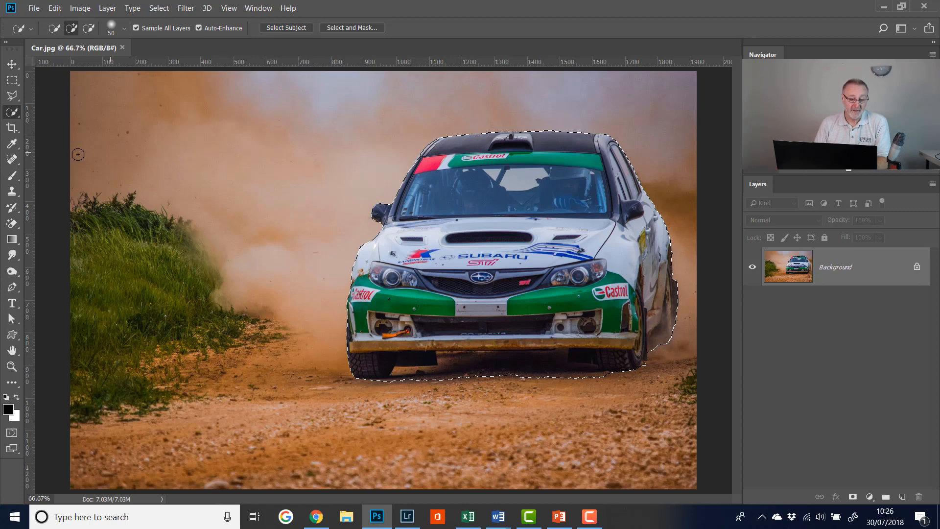
Step: Subtract the ground between the front wheels and the small patch beside the rear wheel from the car selection with the Polygonal Lasso
click(18, 96)
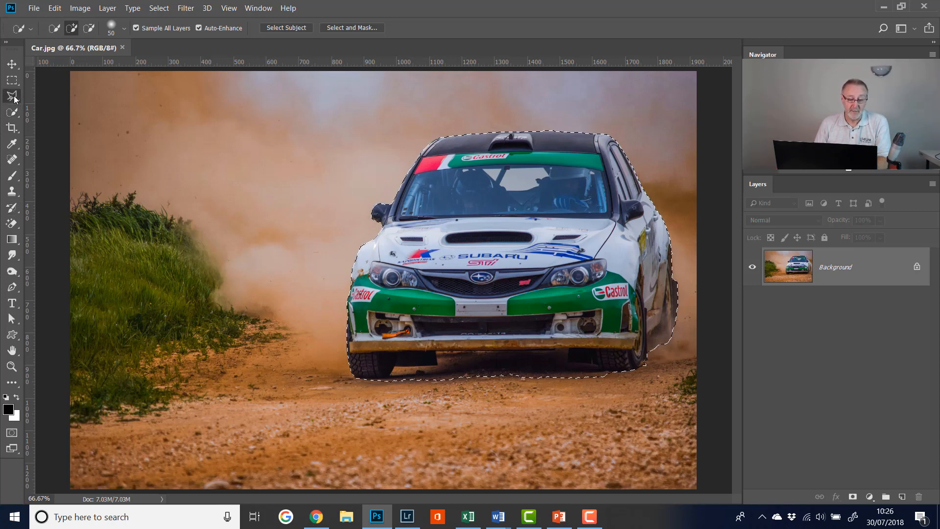
click(52, 109)
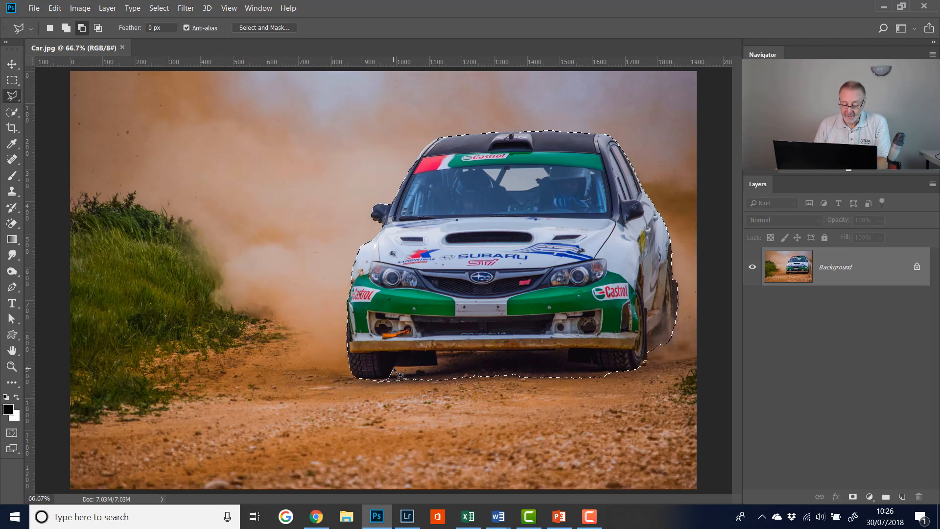
click(437, 366)
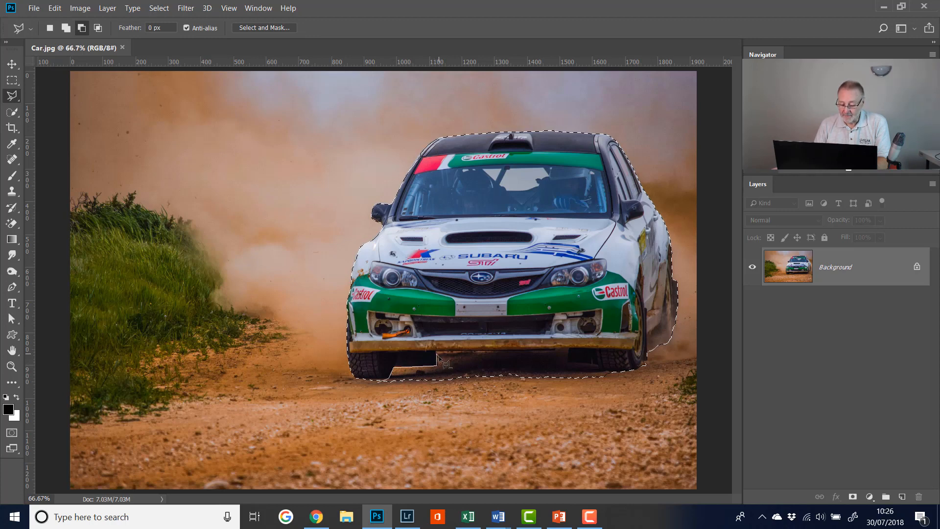
click(437, 351)
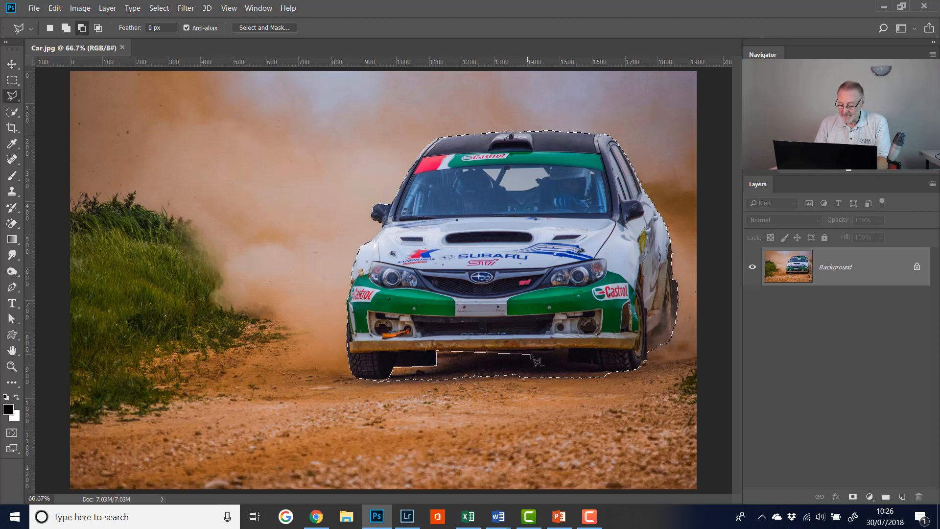
click(594, 348)
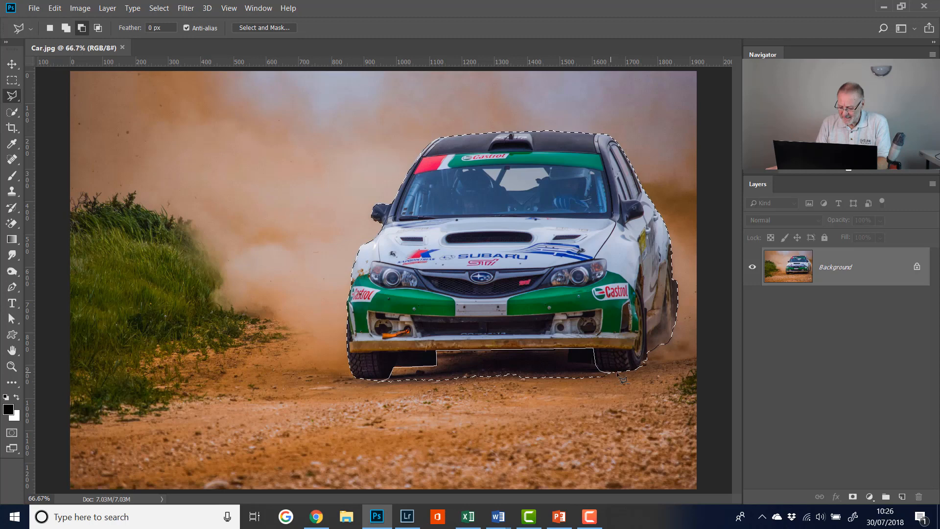
click(618, 395)
click(404, 405)
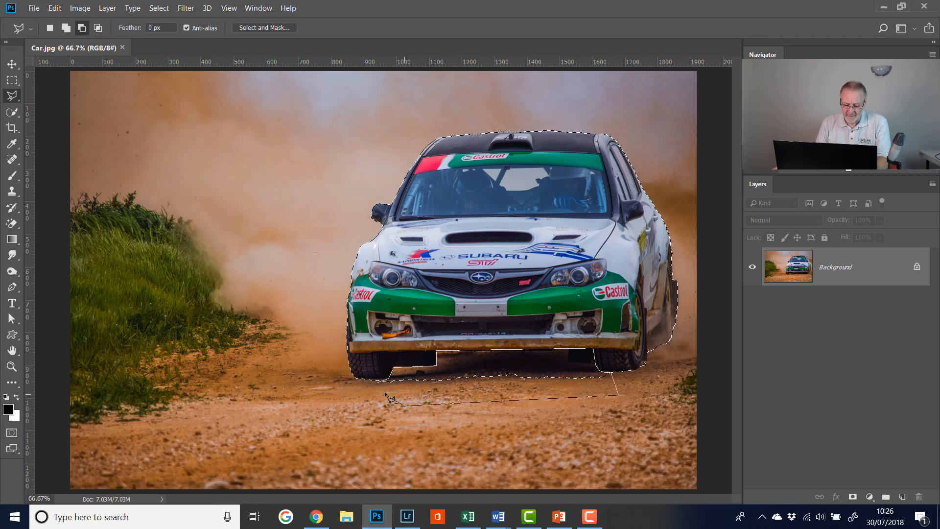
click(378, 385)
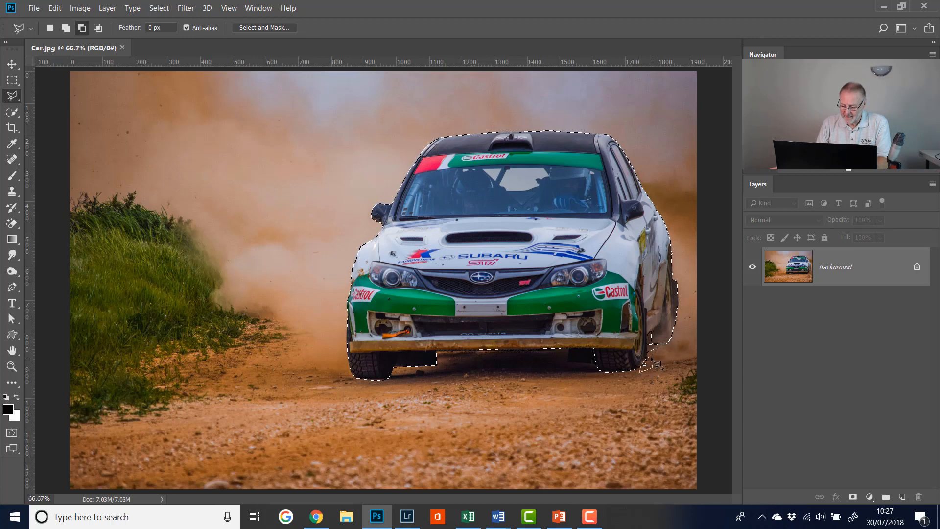
double_click(657, 363)
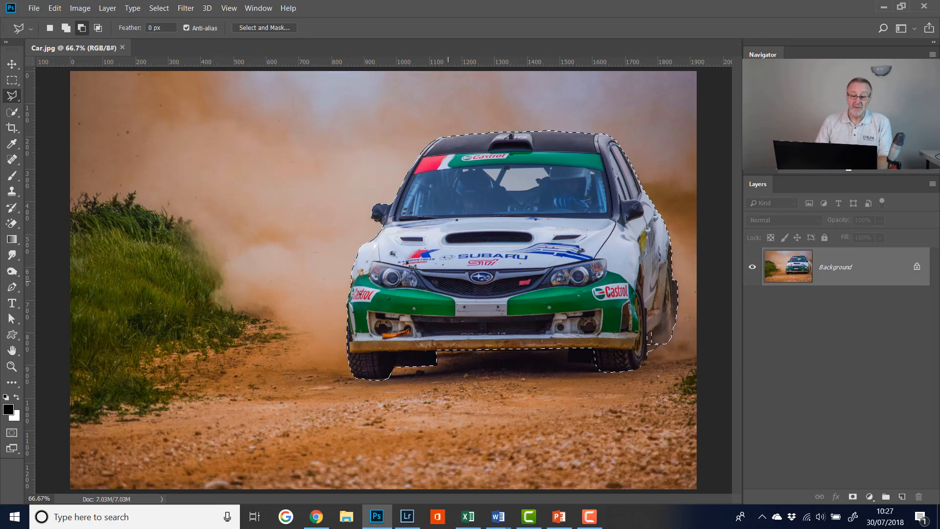
Step: Open the selection in Select and Mask and brush away the leftover sliver of ground between the front and rear wheels
click(259, 28)
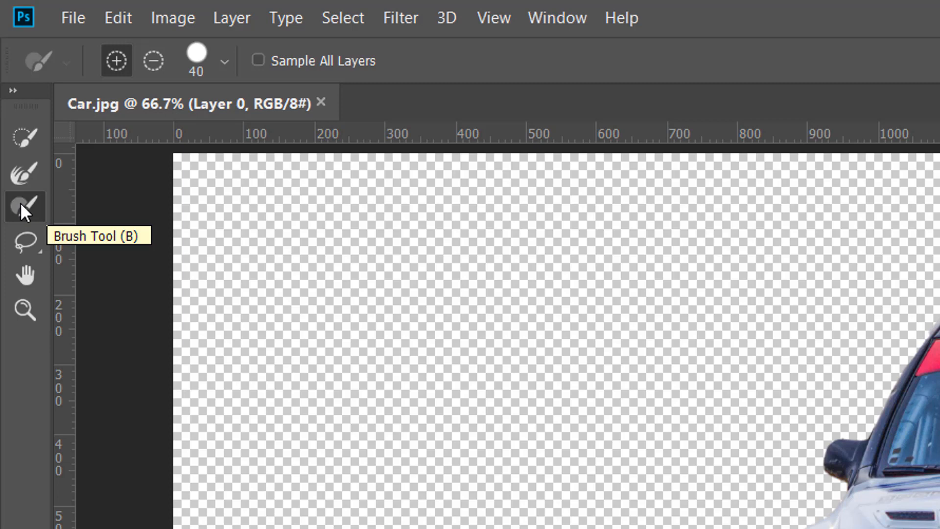
click(26, 240)
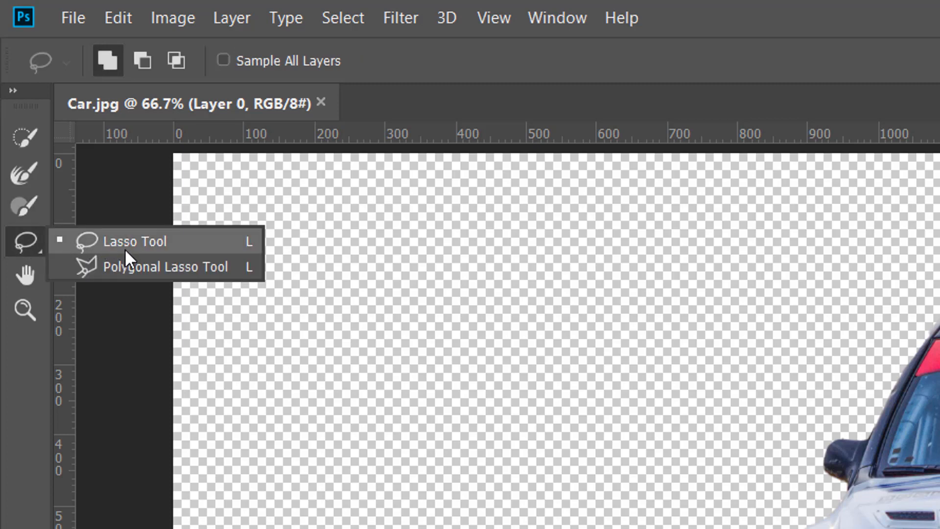
click(125, 268)
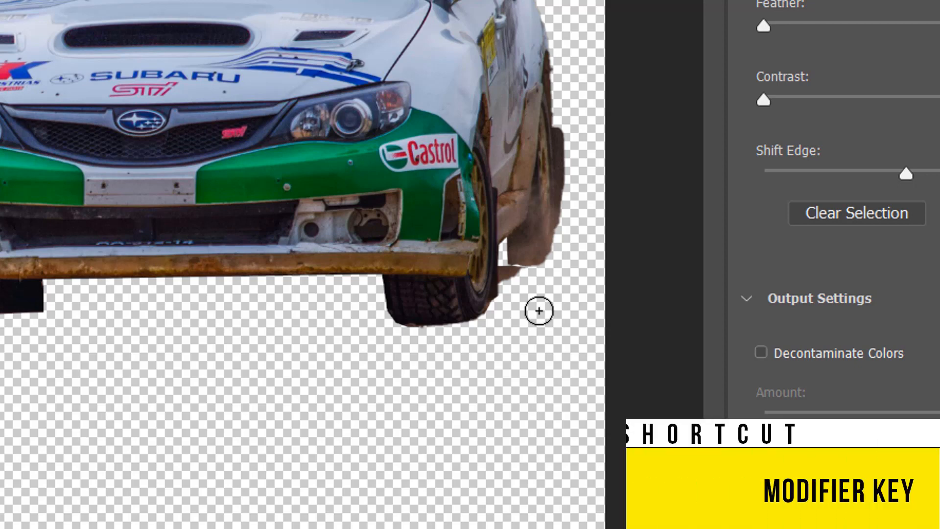
key(alt)
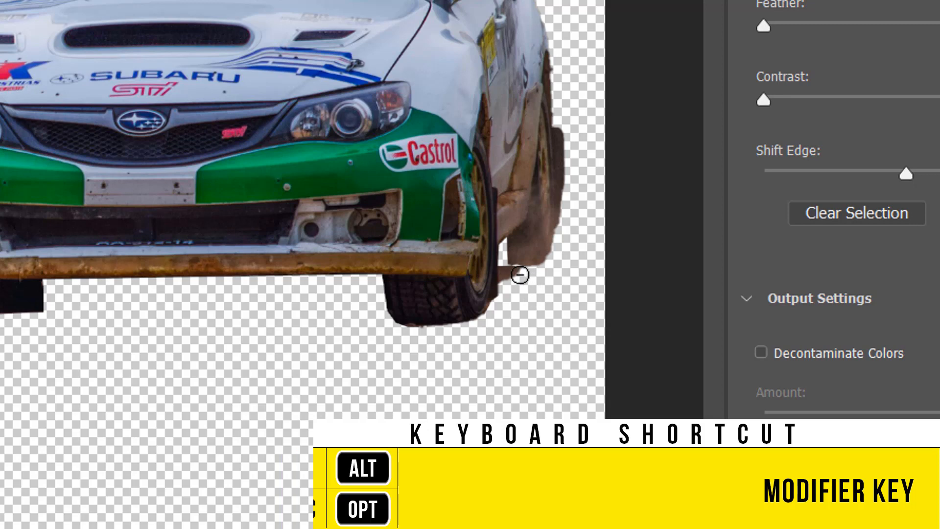
drag(516, 273, 513, 273)
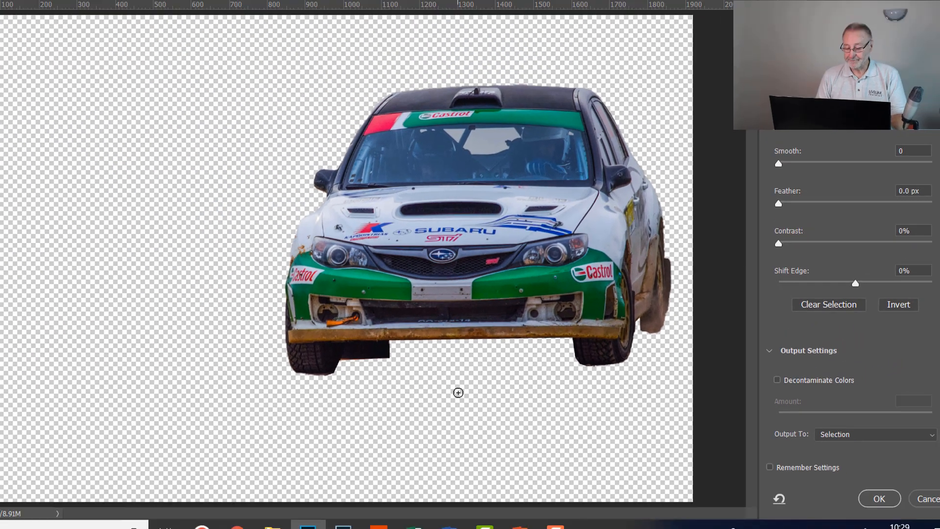
Step: Compare the cut-out with the original photo in Onion Skin view, lowering the transparency to 0% and returning it to 100%
drag(935, 206, 935, 107)
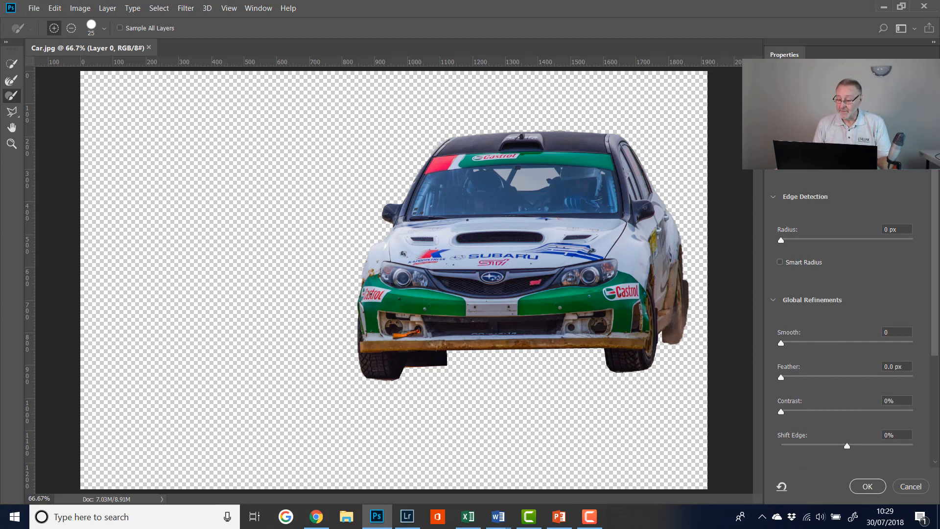
click(825, 103)
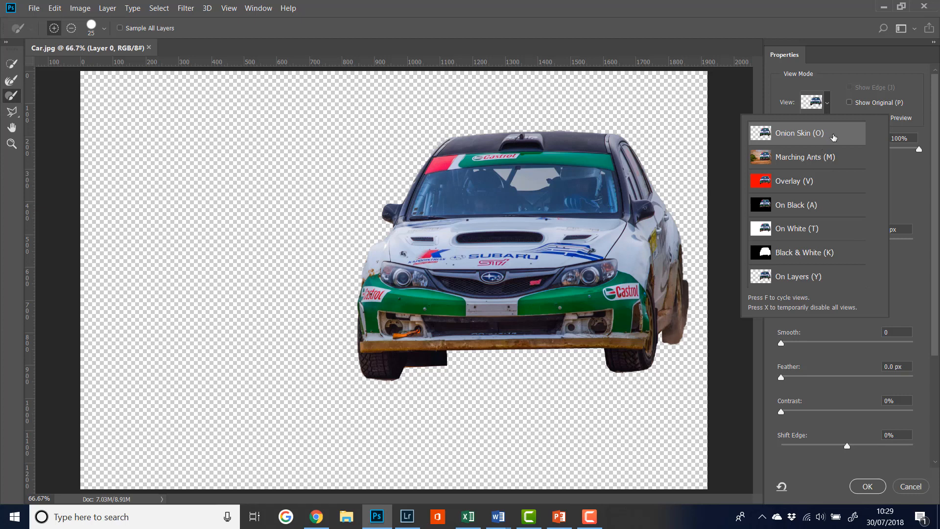
click(834, 138)
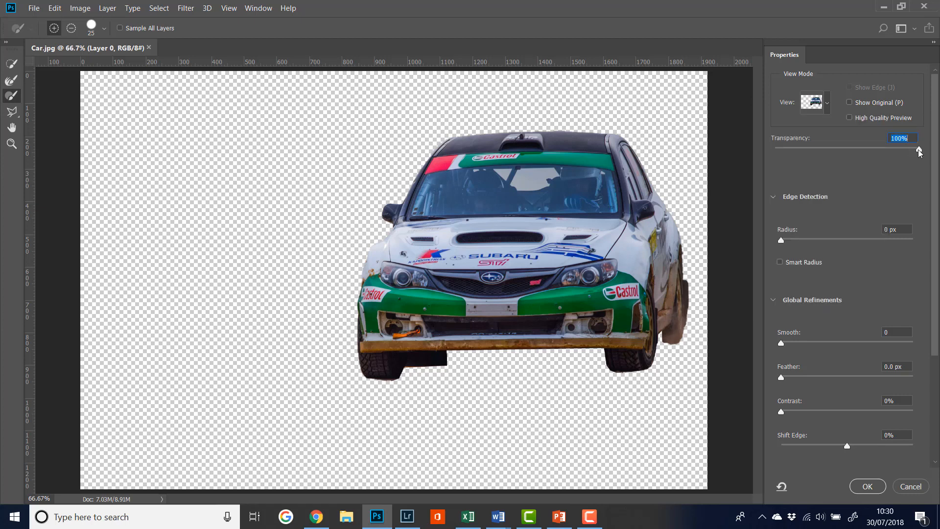
drag(920, 153, 851, 154)
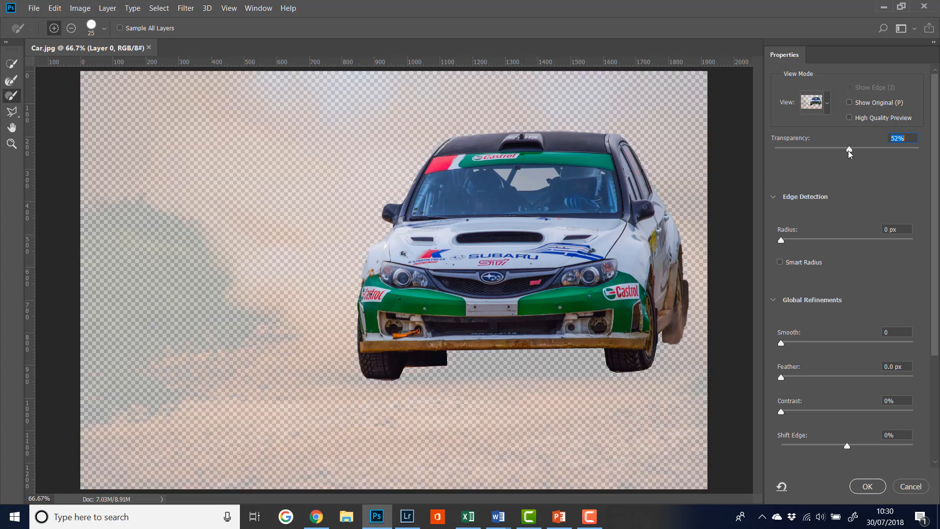
drag(850, 150, 825, 151)
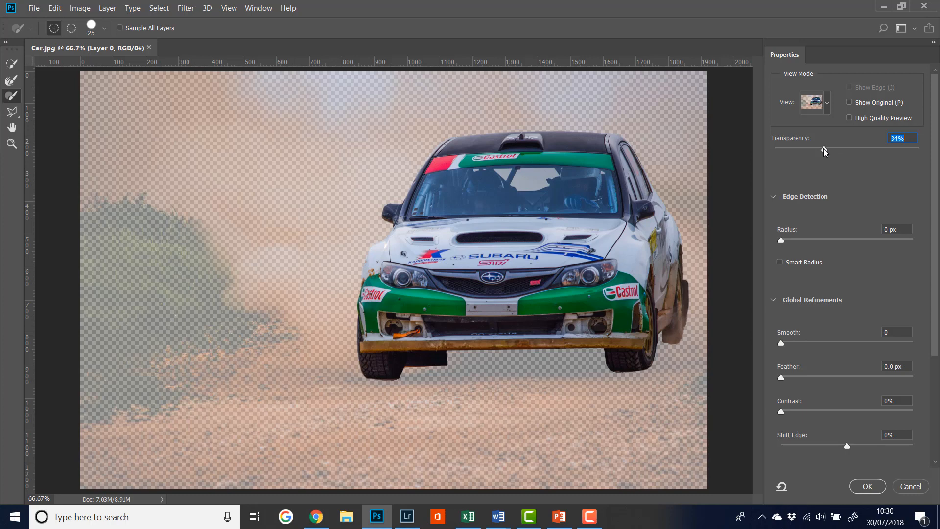
drag(824, 152, 813, 151)
click(774, 149)
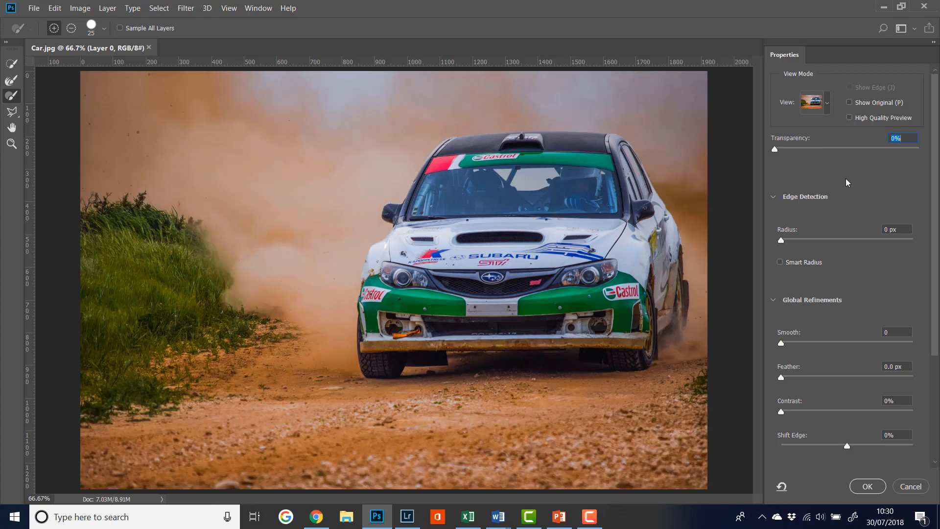
drag(776, 152, 933, 157)
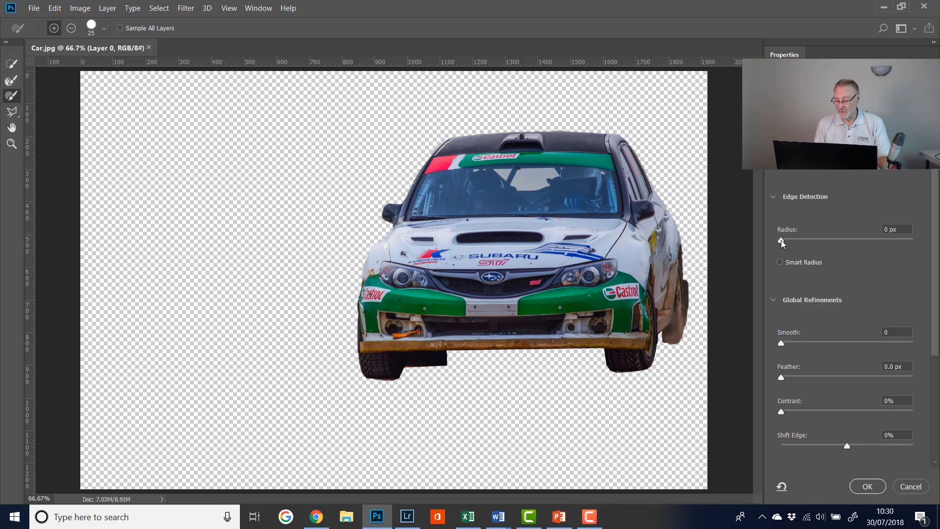
Step: Refine the selection edge with a 2 px radius, 0.4 px feather and 3% contrast
drag(782, 241, 794, 244)
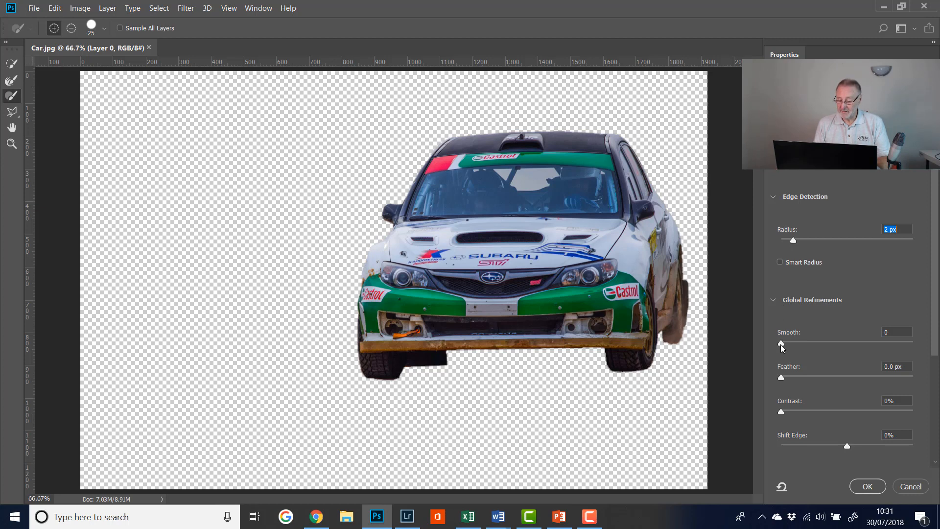
drag(782, 377, 787, 383)
click(786, 414)
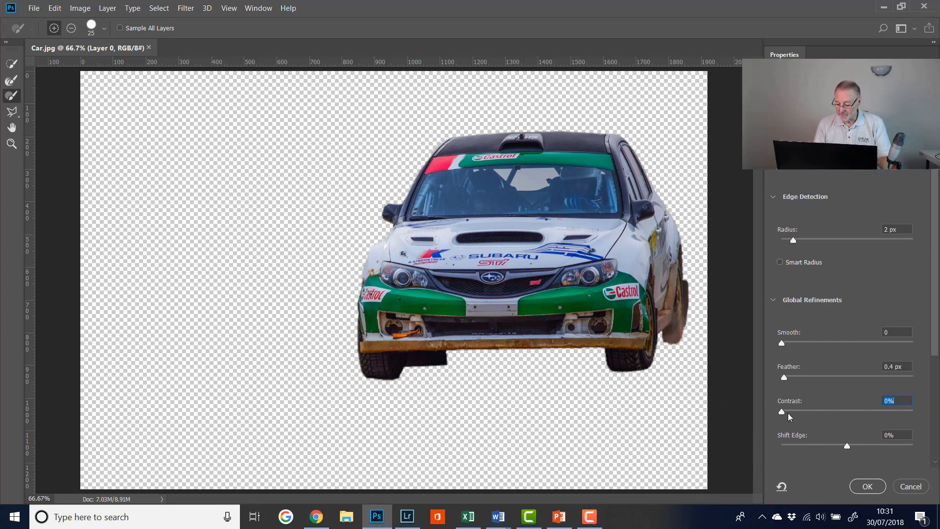
drag(782, 415, 785, 416)
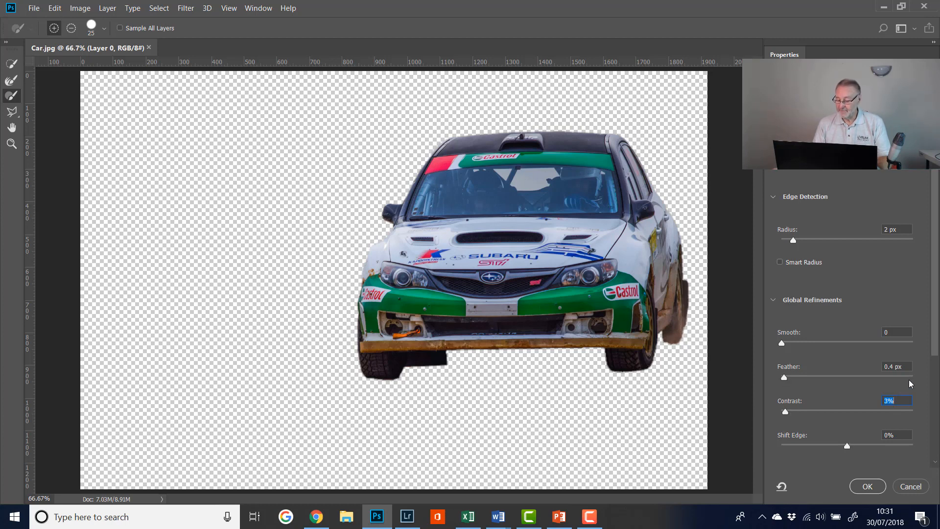
Step: Output the refined result as a Selection and finish Select and Mask
scroll(908, 425, down, 3)
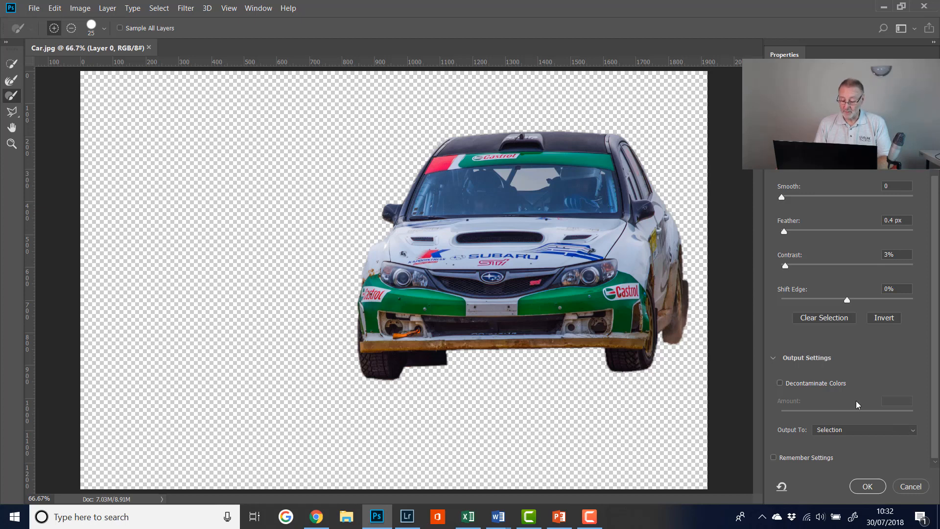
click(913, 432)
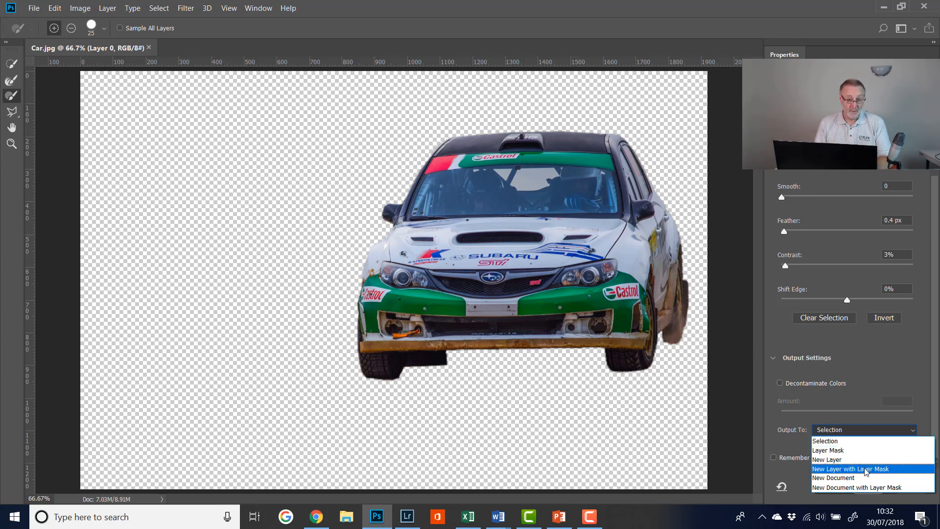
click(853, 442)
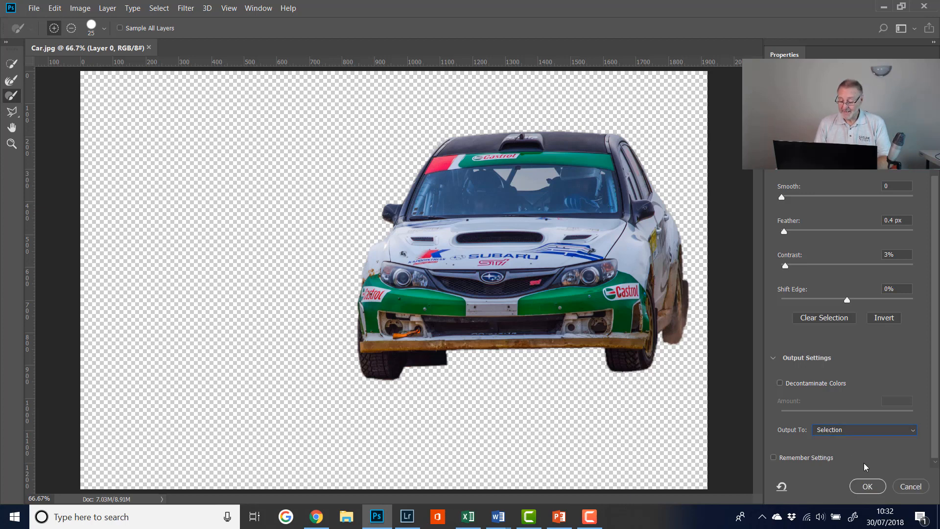
click(868, 487)
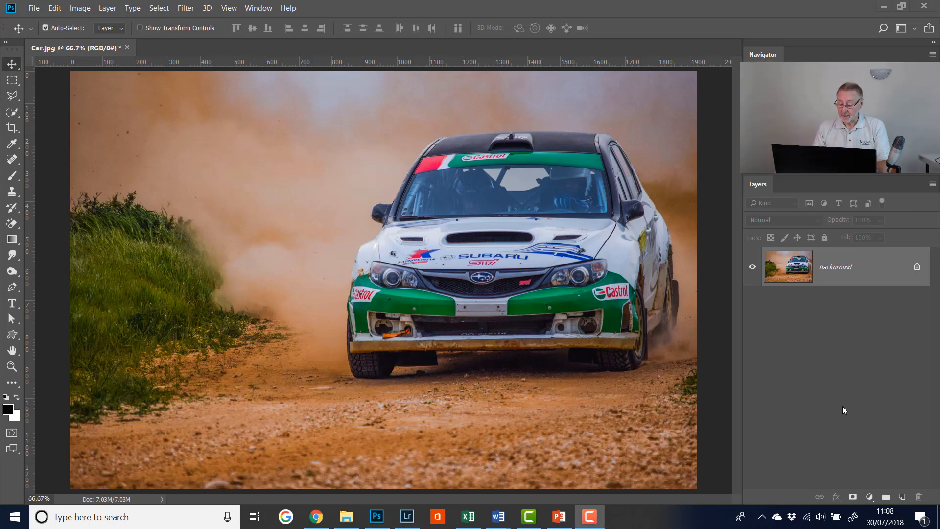
Step: Add a Black & White adjustment layer limited to the selected car and open its layer mask properties
click(869, 496)
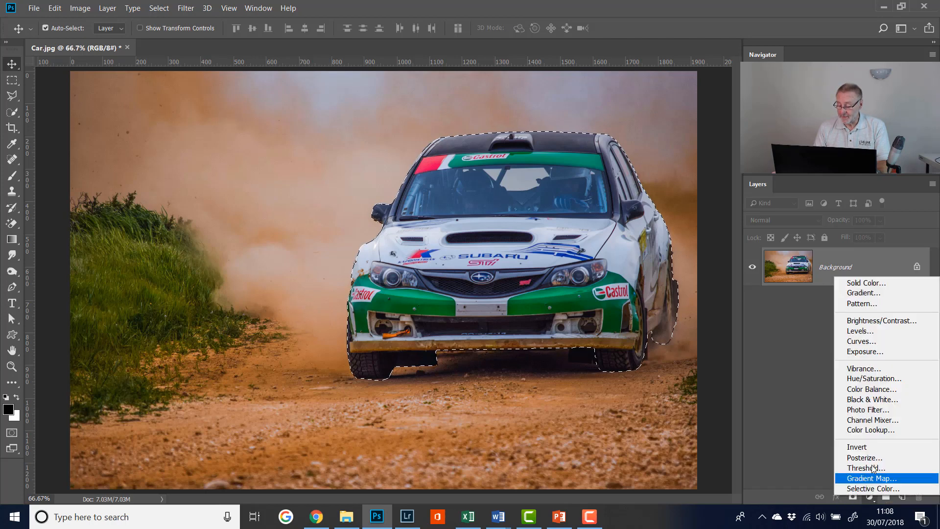
click(874, 380)
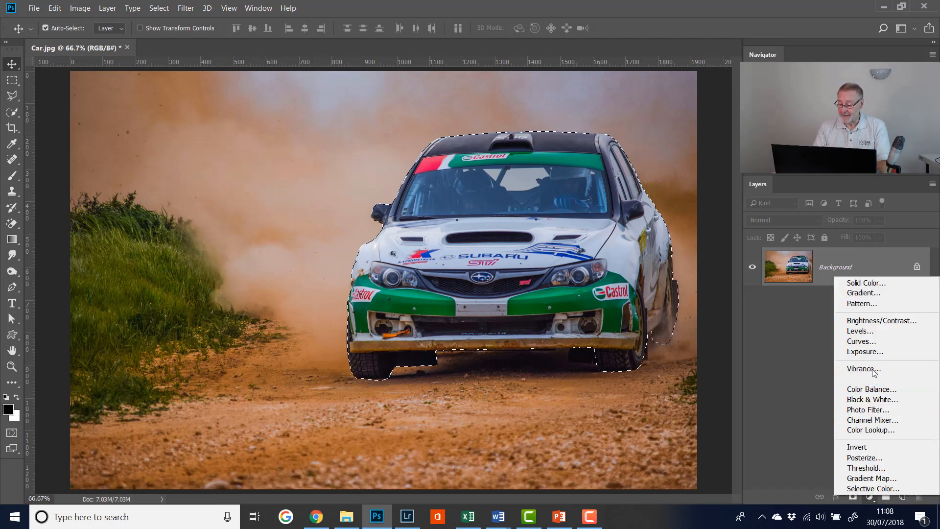
click(869, 400)
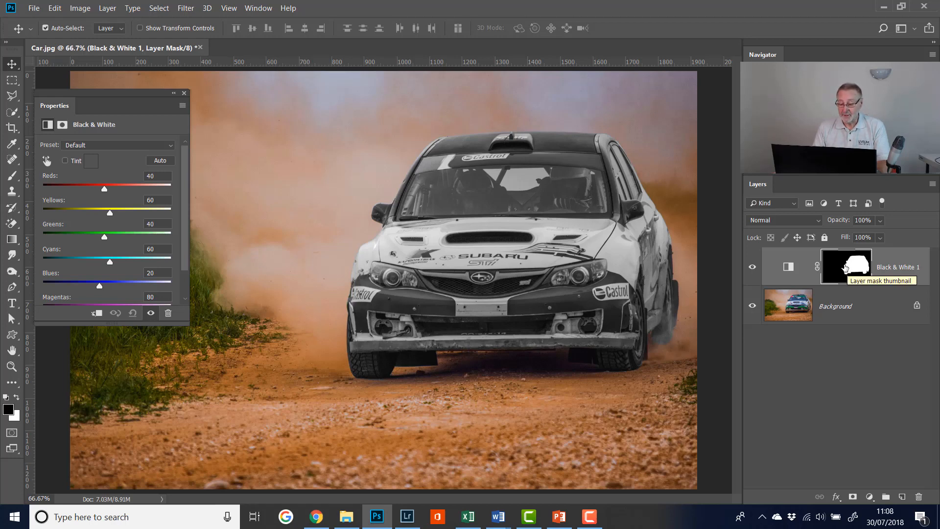
click(846, 268)
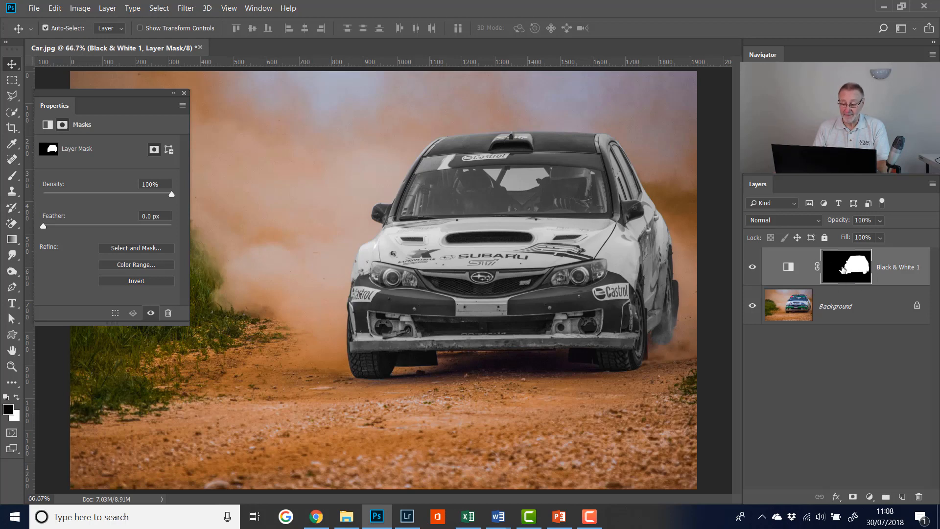
Step: Invert the Black & White layer's mask so the car keeps its colour, and close the mask properties
click(795, 267)
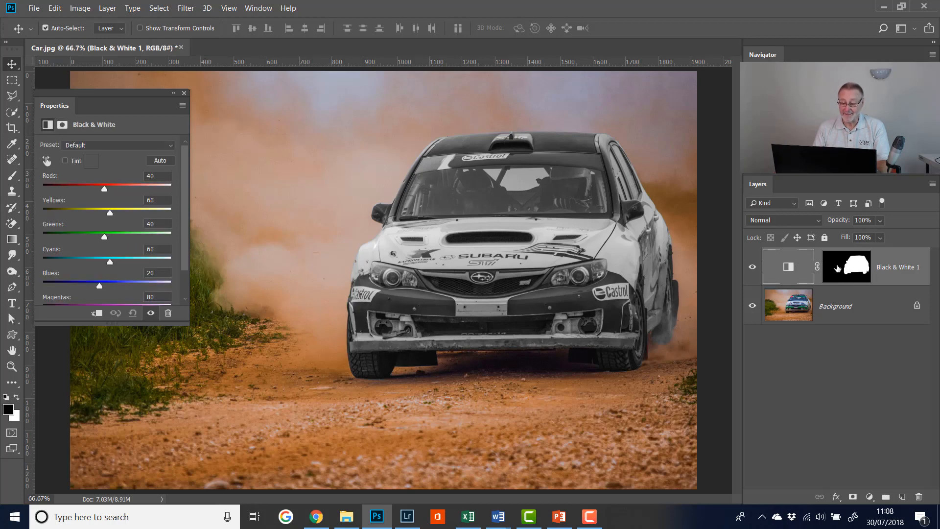
click(839, 271)
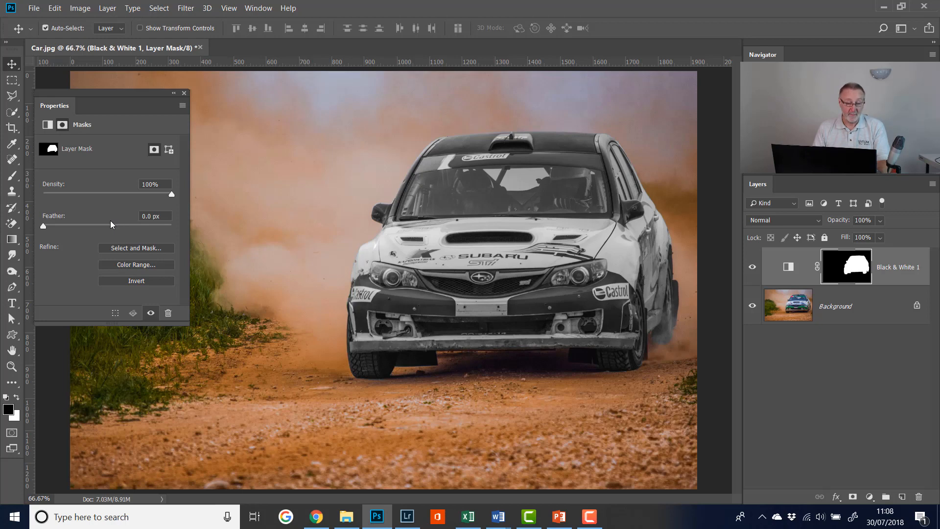
click(136, 281)
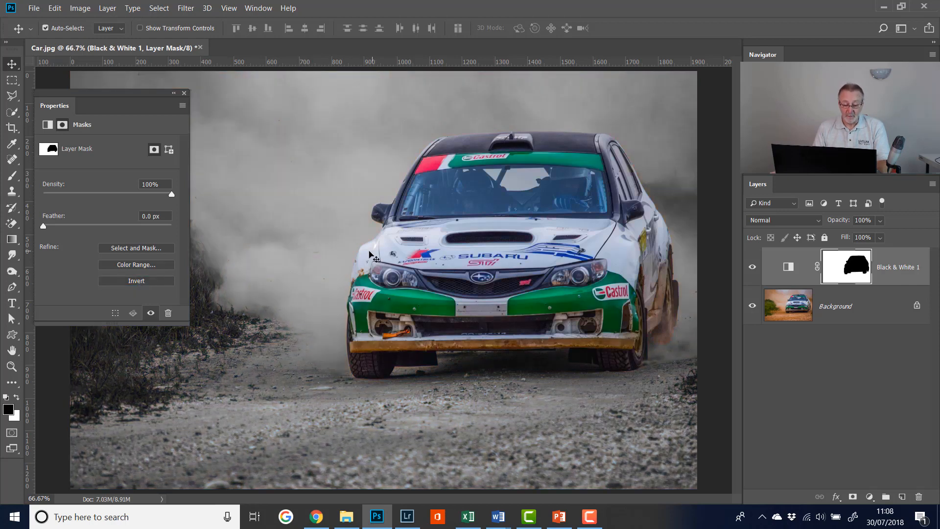
click(184, 93)
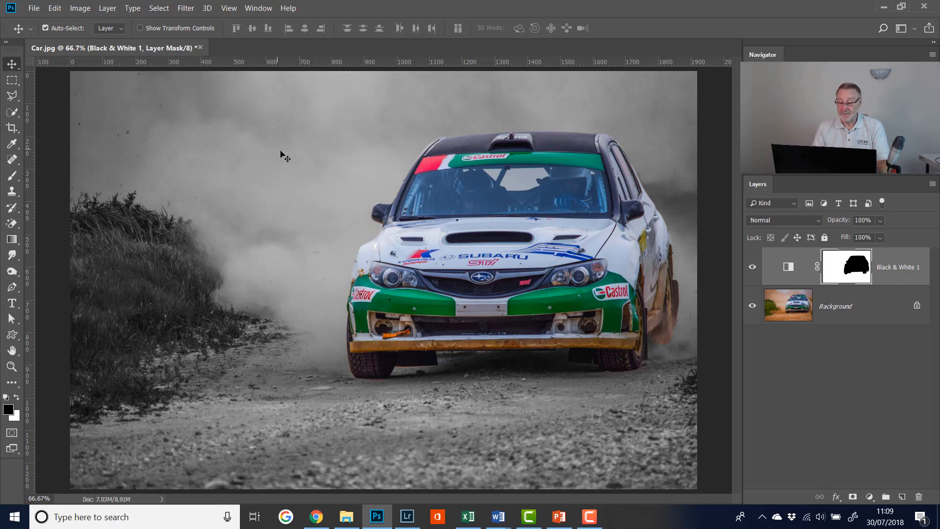
Step: Open the Black & White layer's adjustment settings and change the colour mix to darken the grass
double_click(786, 267)
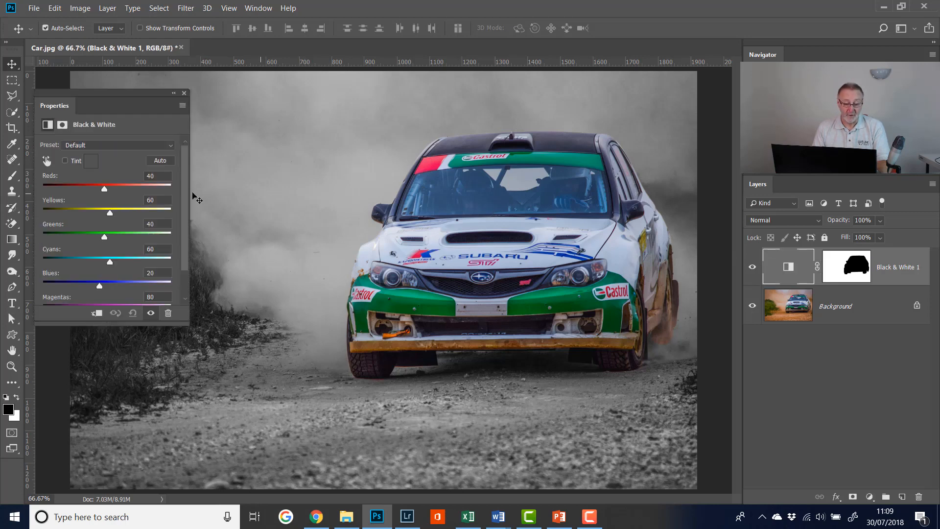
drag(104, 189, 85, 283)
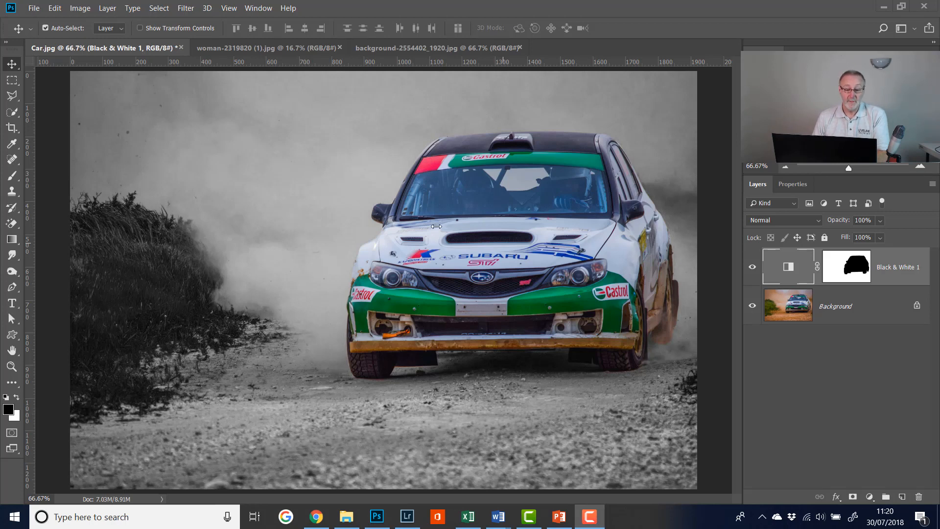
Step: Look at the woman portrait and the colourful background texture, and return to the portrait
click(286, 49)
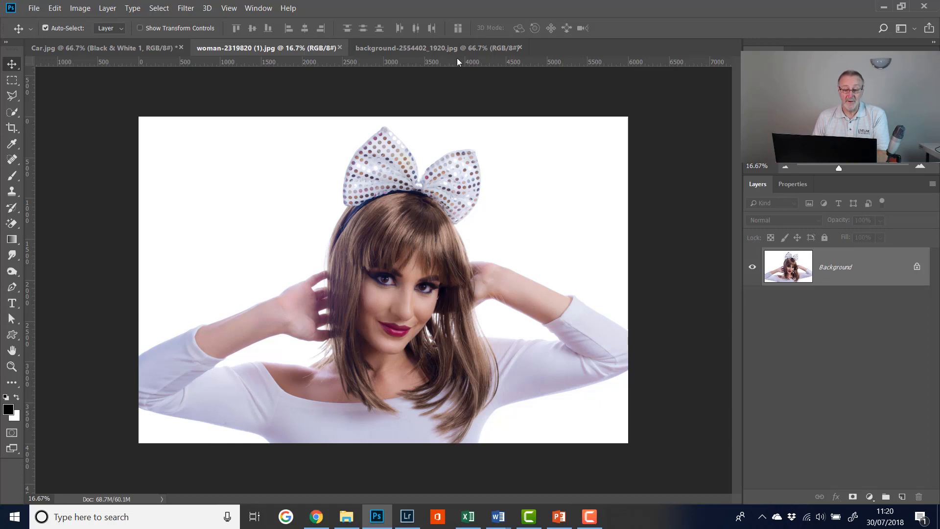
click(446, 51)
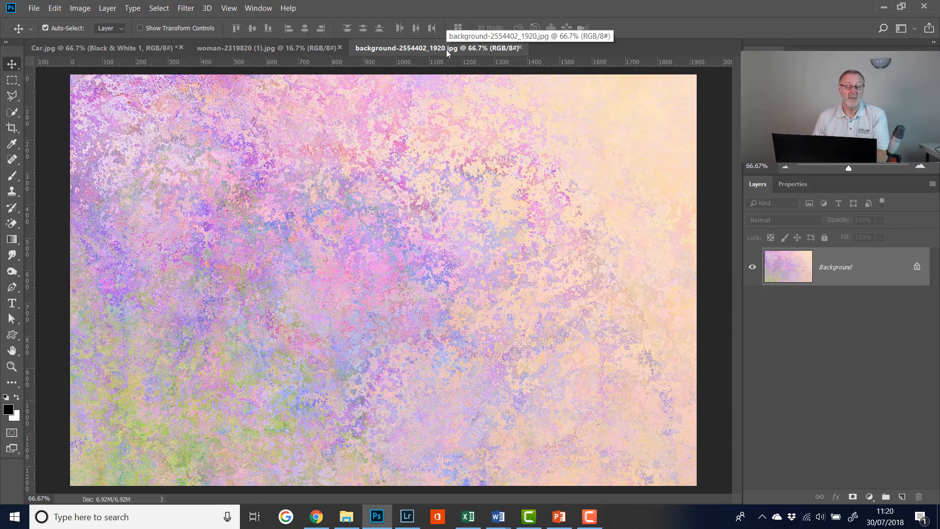
click(271, 49)
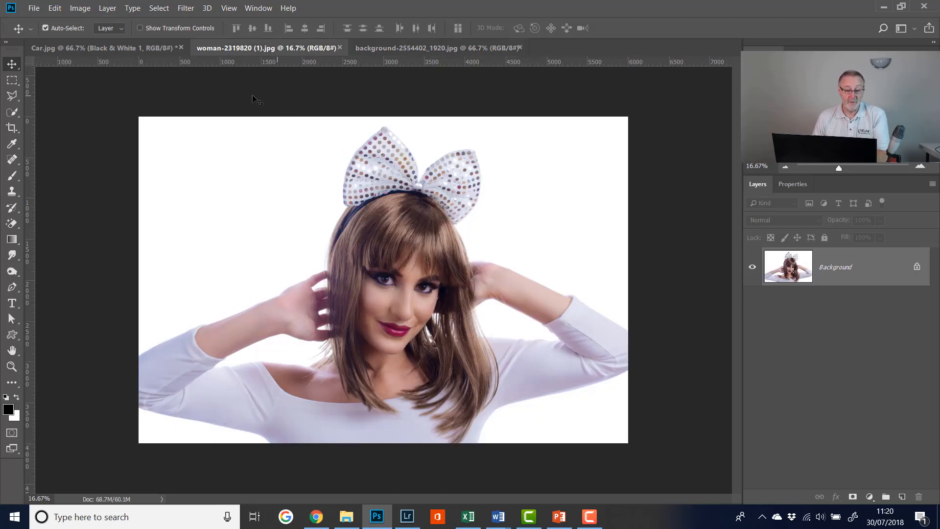
Step: Choose the Quick Selection Tool and select the woman automatically with Select Subject
click(14, 116)
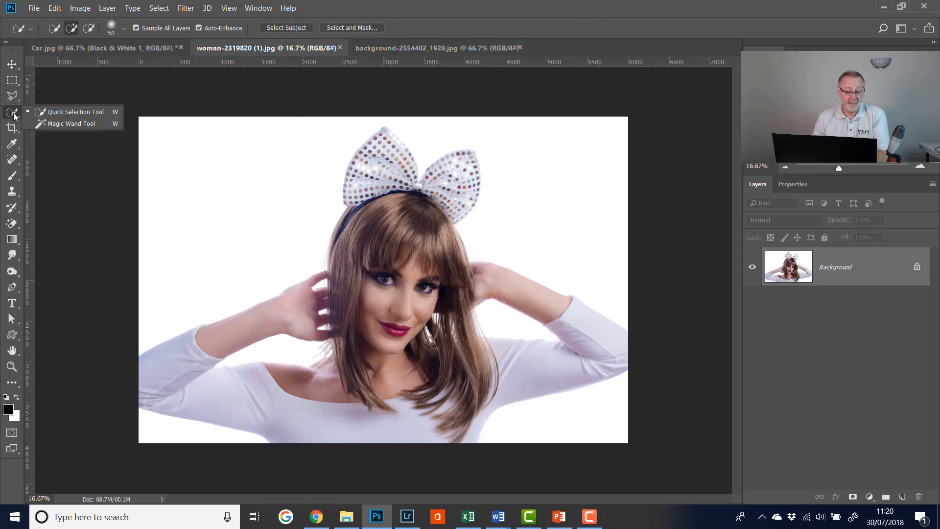
click(66, 113)
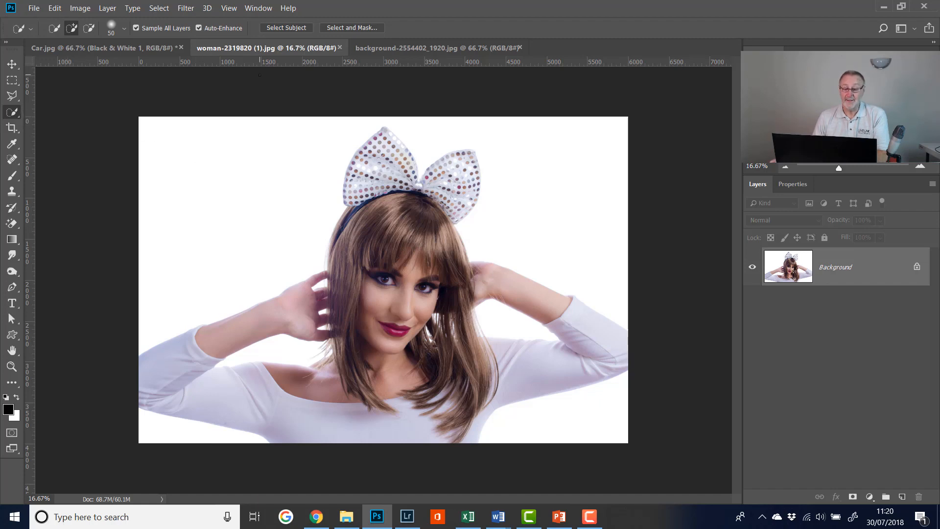
click(284, 29)
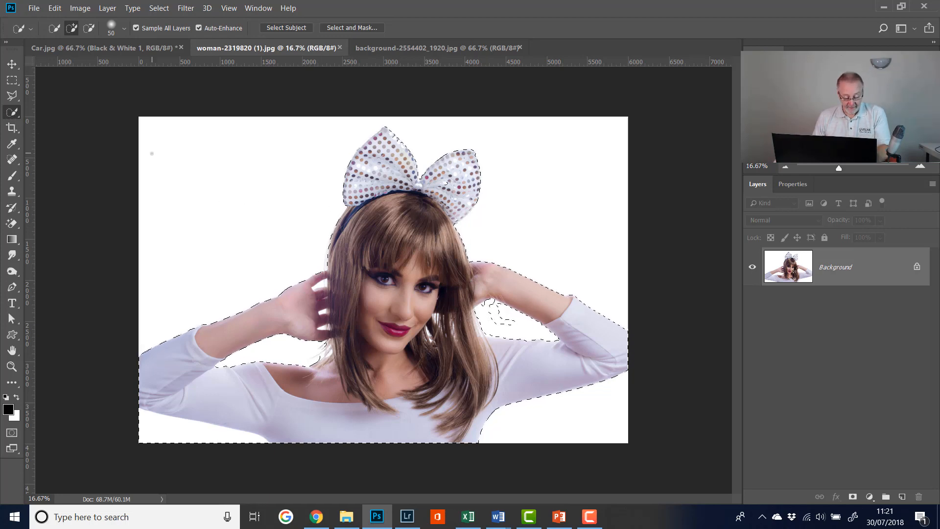
Step: Subtract the white gaps between the fingers and the stray patch under the raised arm beside the hair from the selection
key(ctrl+plus)
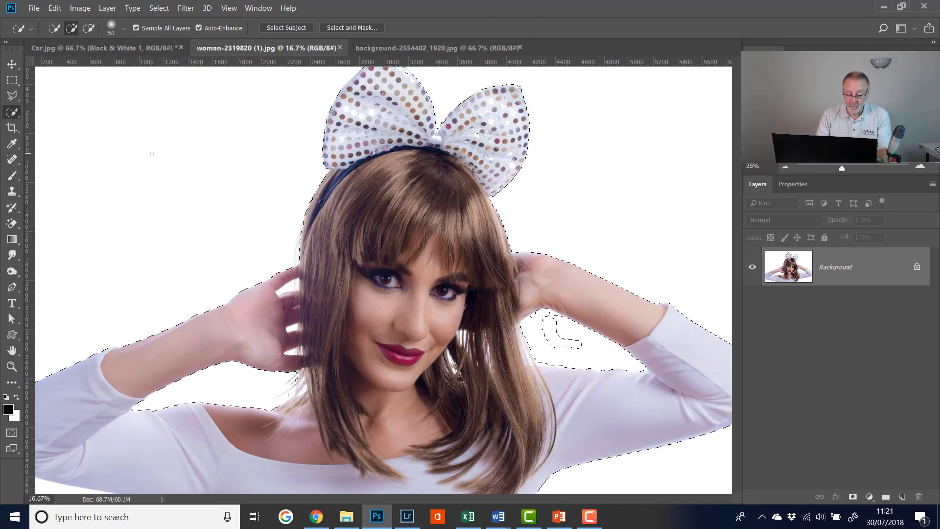
key(ctrl+plus)
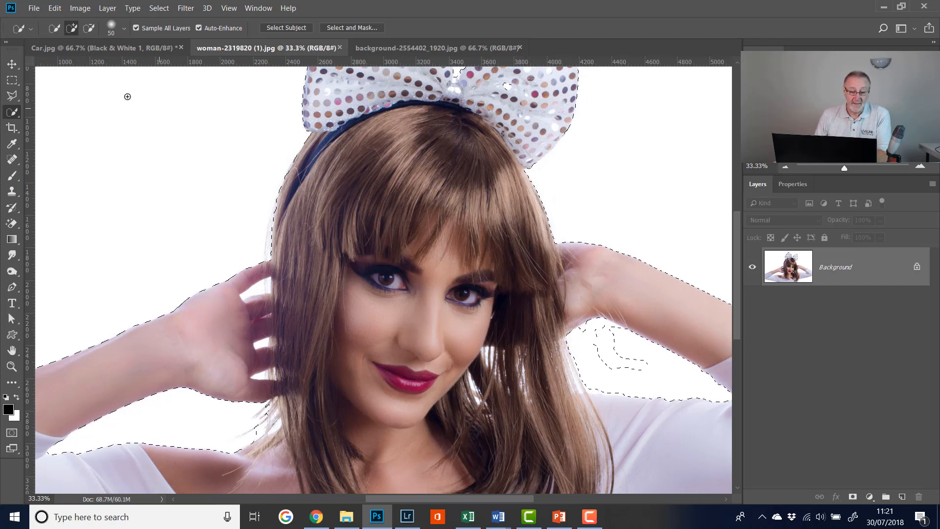
click(89, 28)
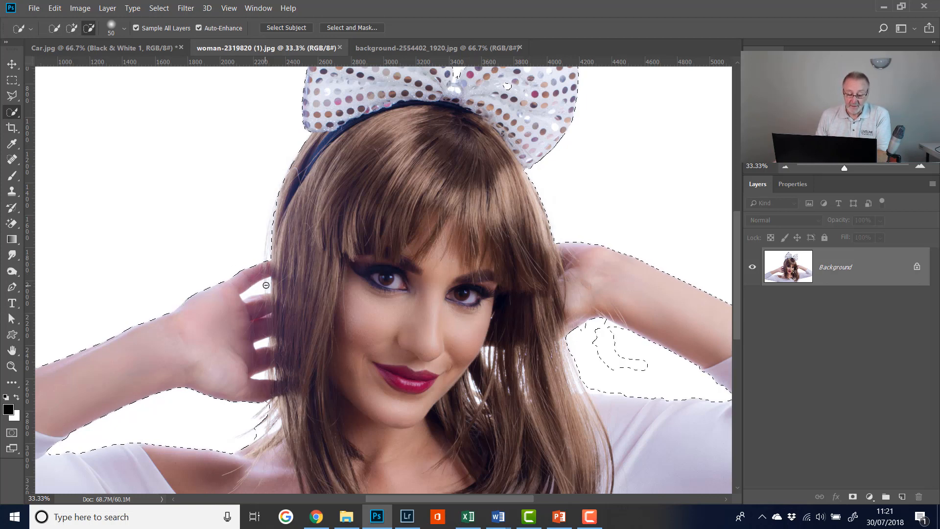
click(262, 287)
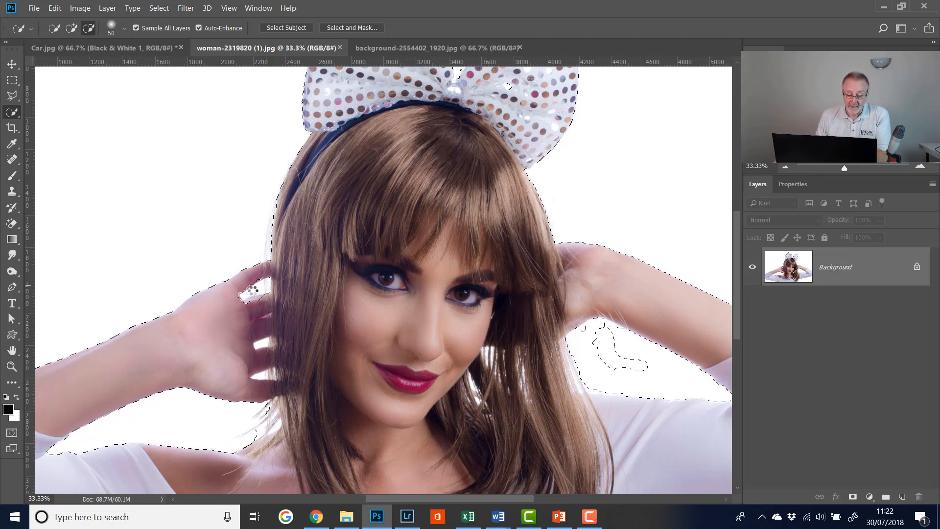
click(268, 283)
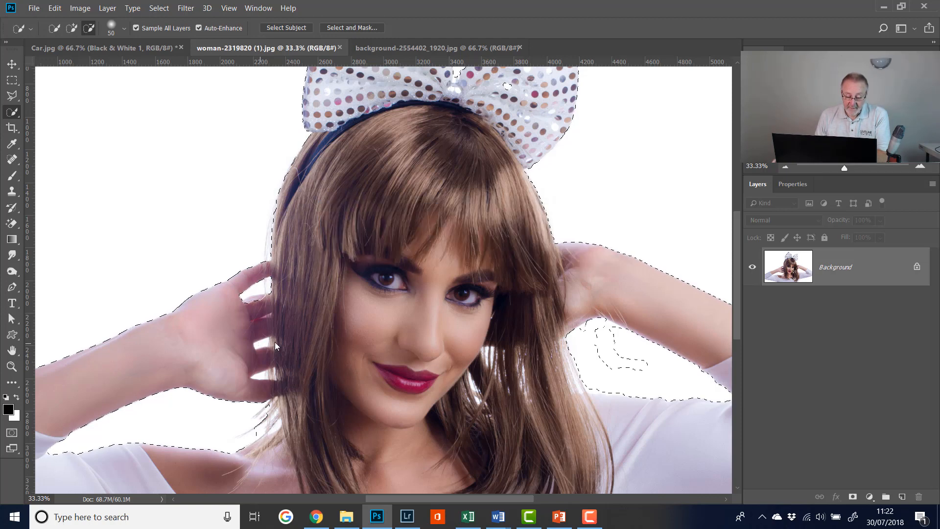
click(265, 355)
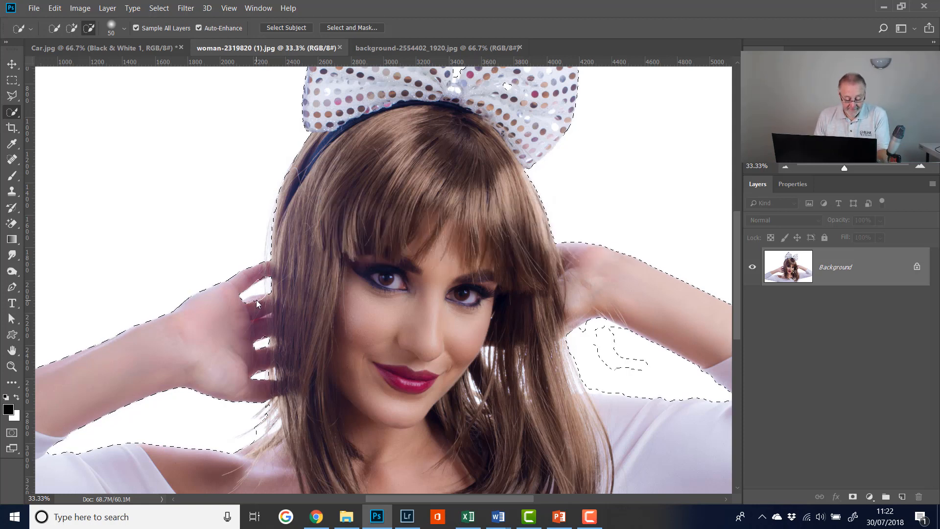
click(256, 300)
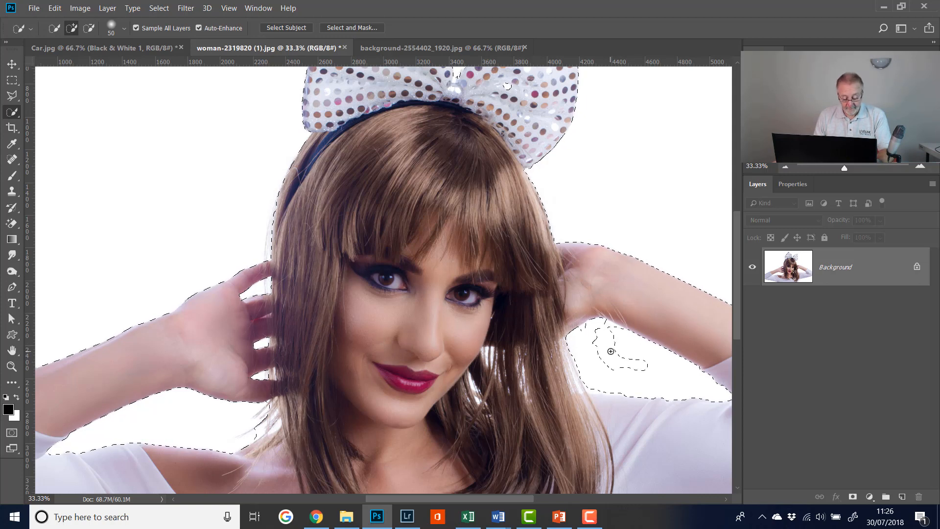
key(alt)
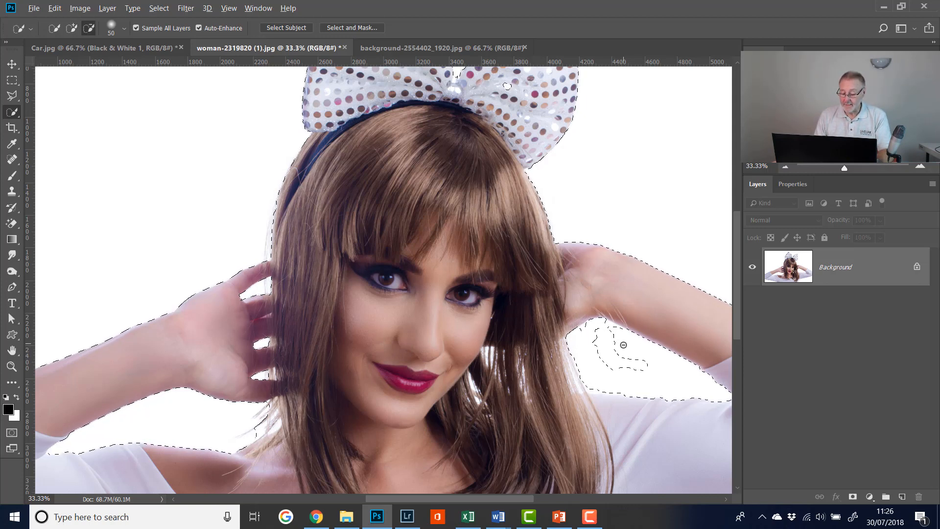
drag(641, 359, 612, 362)
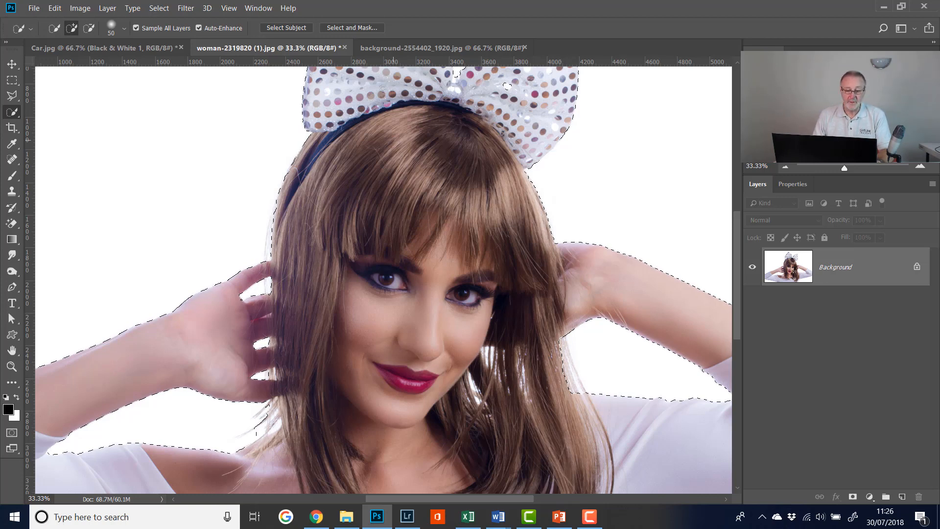
Step: In Select and Mask, paint over the loose hair at the shoulder and the gaps beside the neck with an 80 px Refine Edge Brush
click(346, 29)
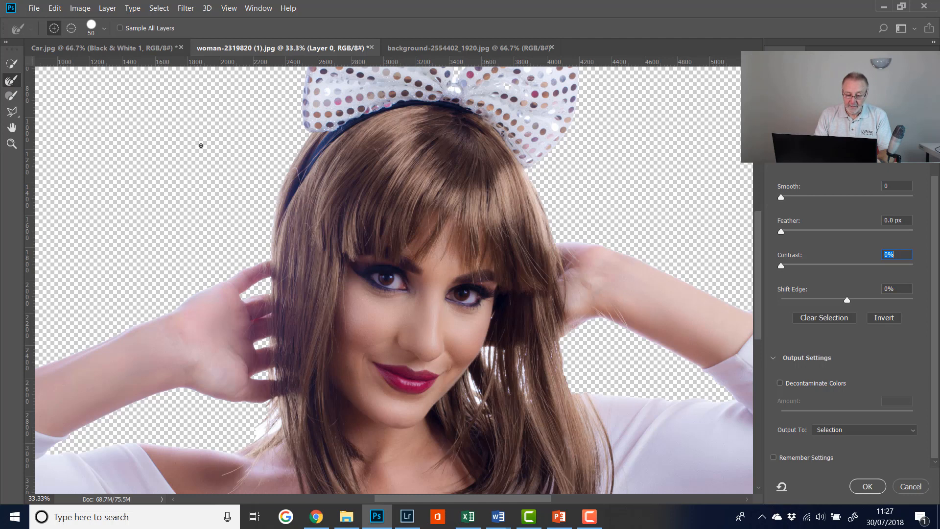
key(bracketright)
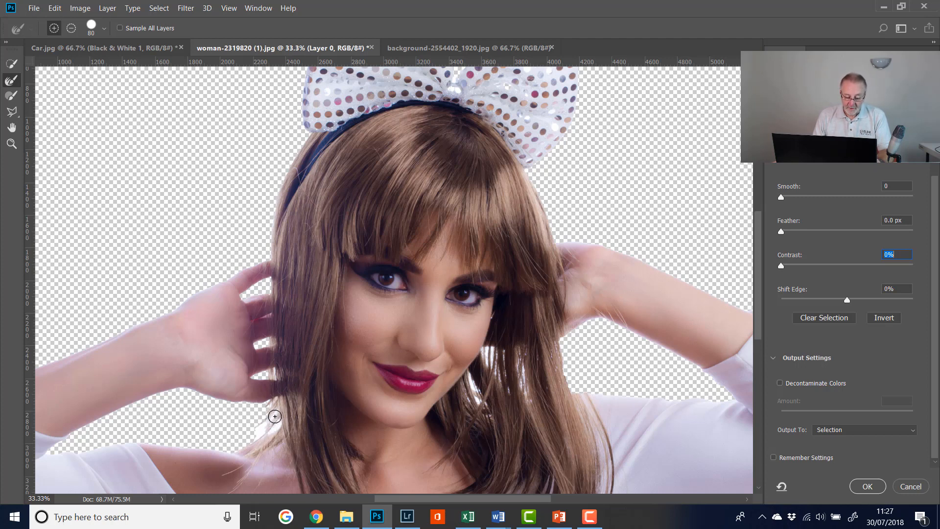
mouse_move(275, 416)
mouse_down()
mouse_move(240, 435)
mouse_move(223, 423)
mouse_up()
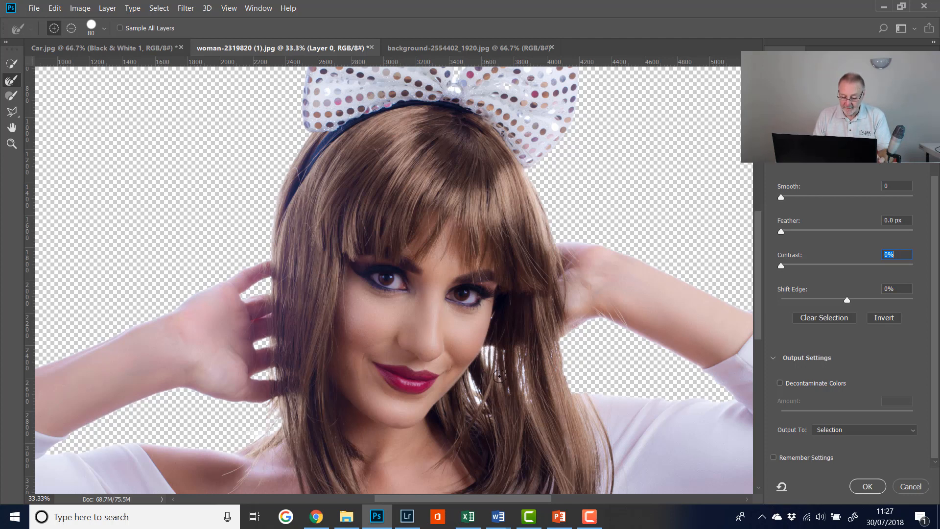
mouse_move(494, 366)
mouse_down()
mouse_move(489, 355)
mouse_move(517, 373)
mouse_up()
drag(500, 400, 478, 394)
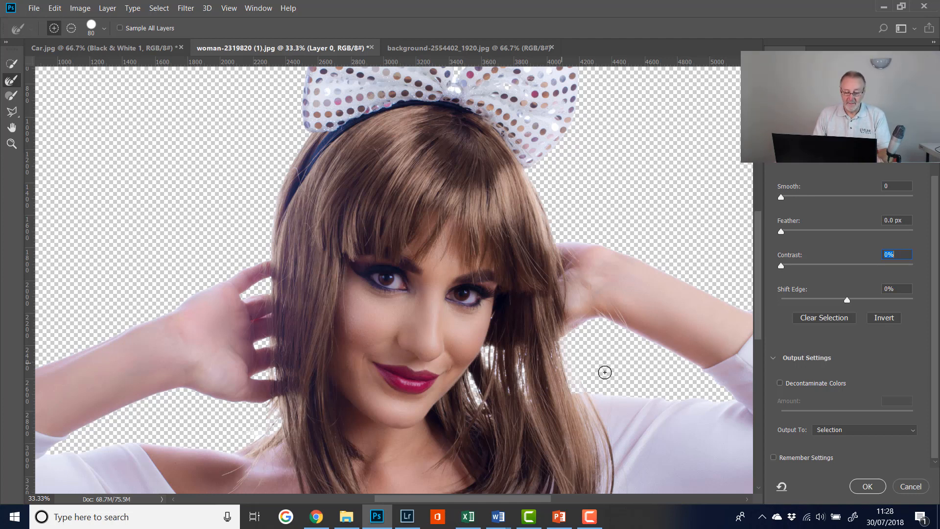
Step: Enable Decontaminate Colors at 100% and output the cut-out to New Layer with Layer Mask
key(ctrl+minus)
key(ctrl+minus)
key(ctrl+minus)
key(ctrl+minus)
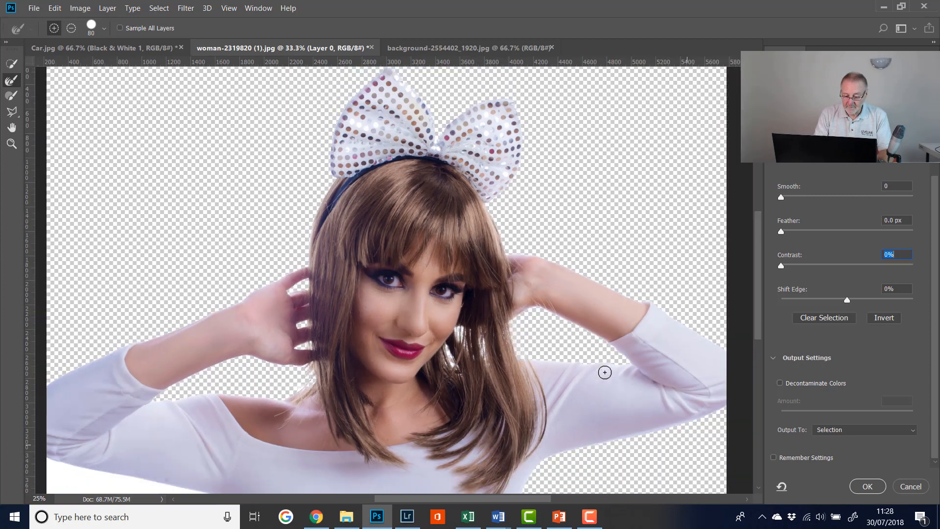
key(ctrl+plus)
key(ctrl+plus)
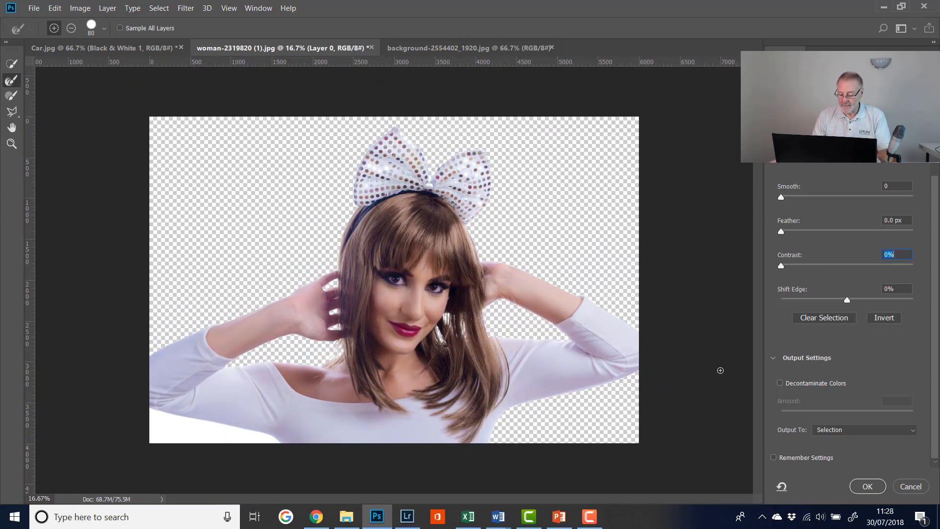
click(781, 384)
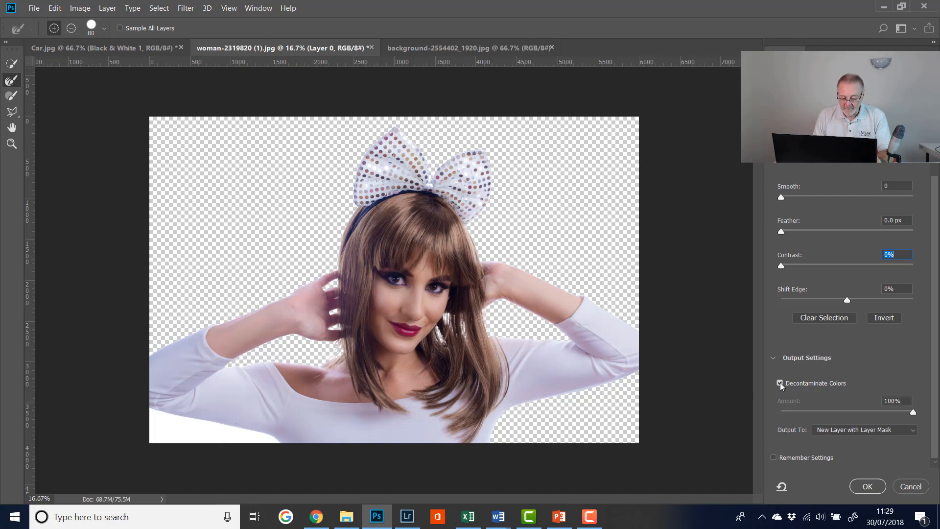
click(781, 384)
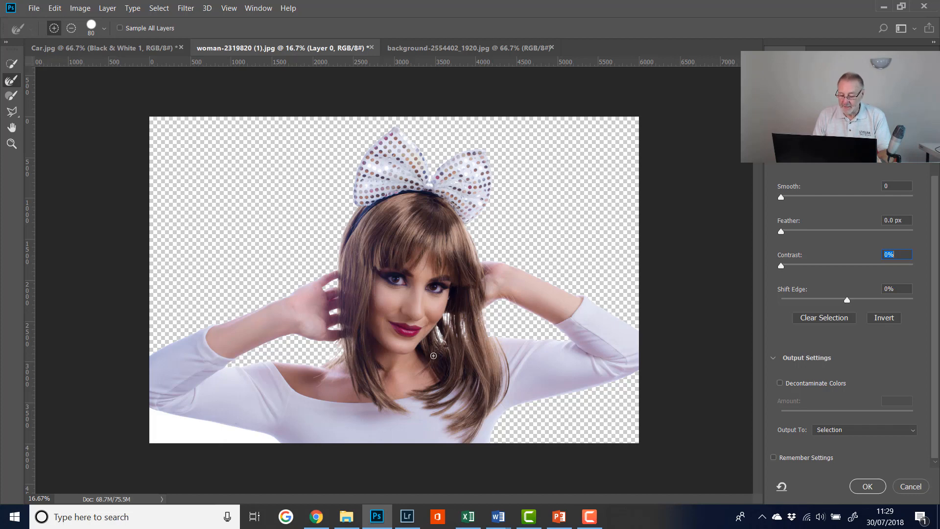
click(780, 384)
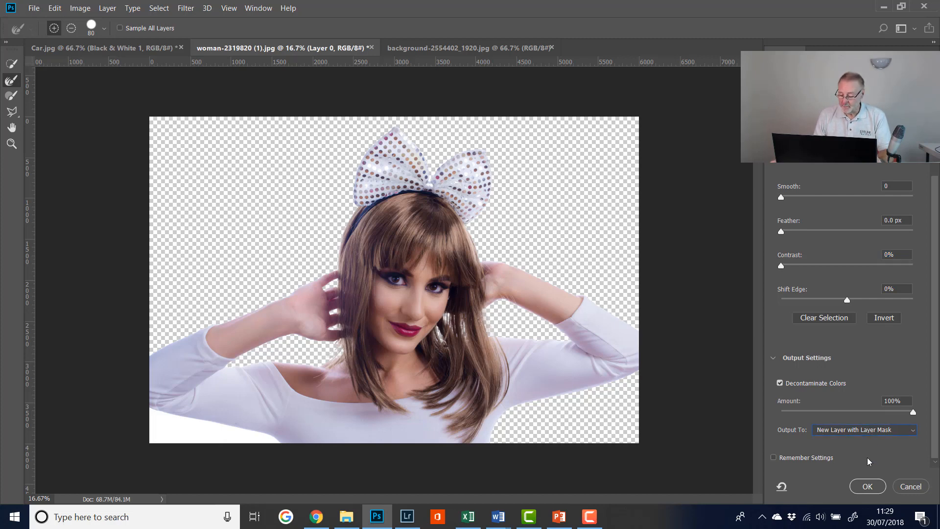
click(868, 486)
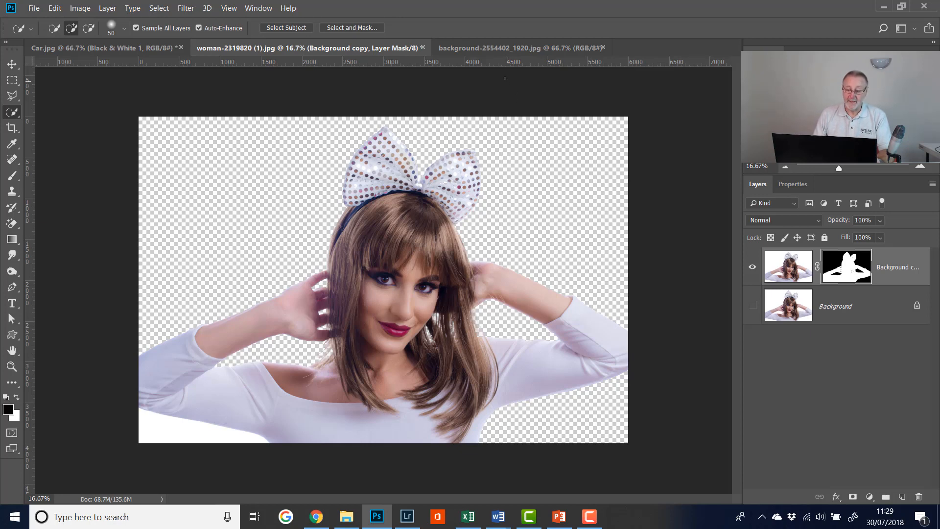
Step: Move a copy of the colourful texture from the background image into the woman document, at the canvas's upper-left corner
click(500, 52)
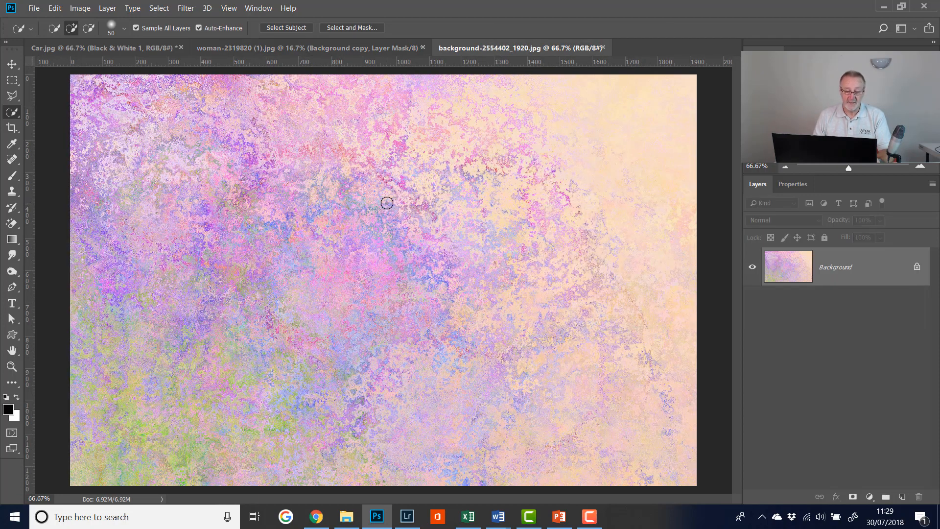
click(12, 64)
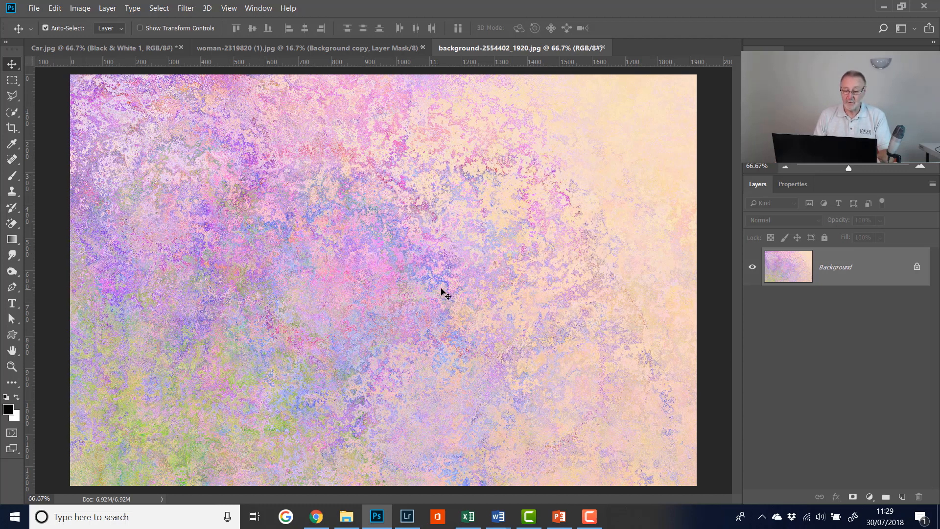
drag(437, 301, 225, 174)
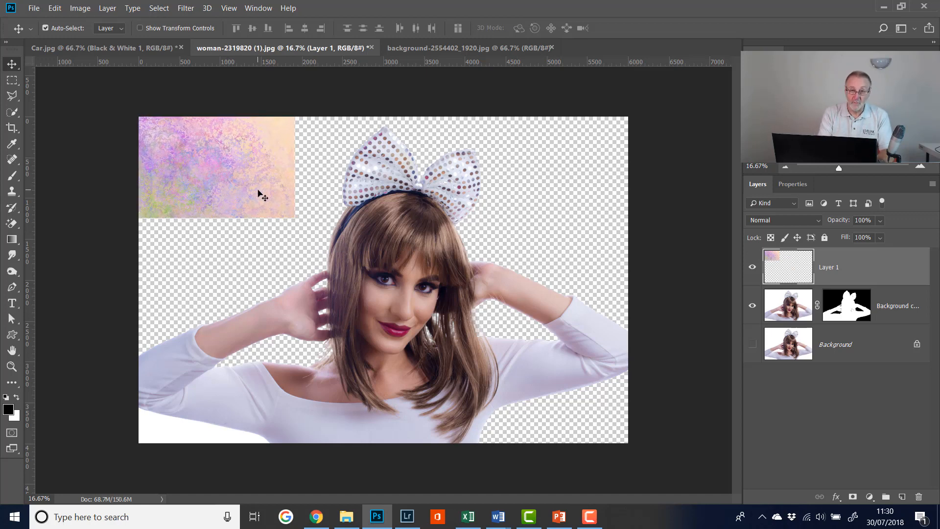
Step: Scale the colourful texture up to cover the whole canvas and place its layer below the woman's cut-out layer
key(ctrl+t)
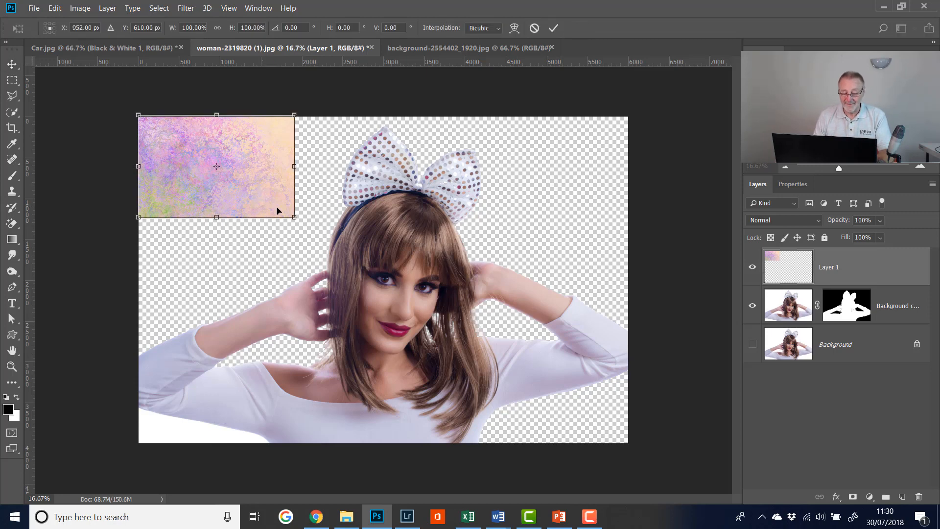
drag(293, 217, 633, 447)
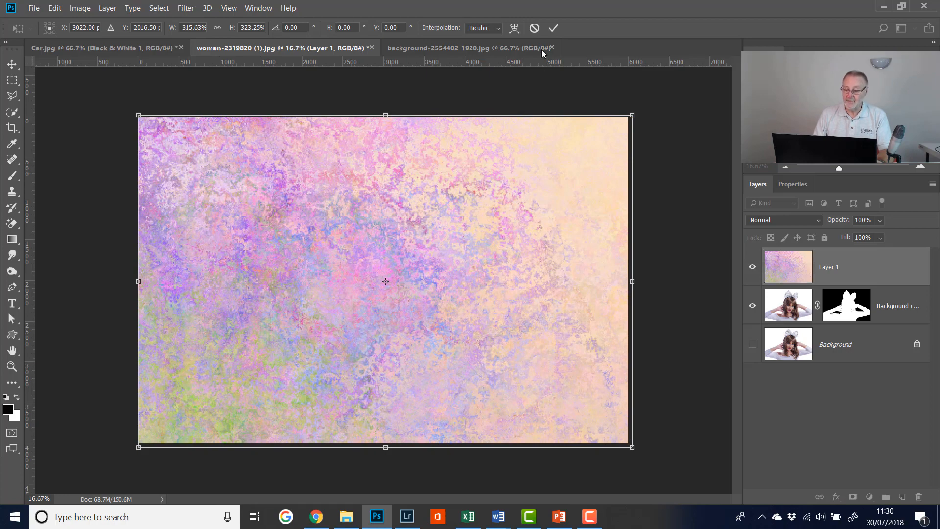
click(554, 28)
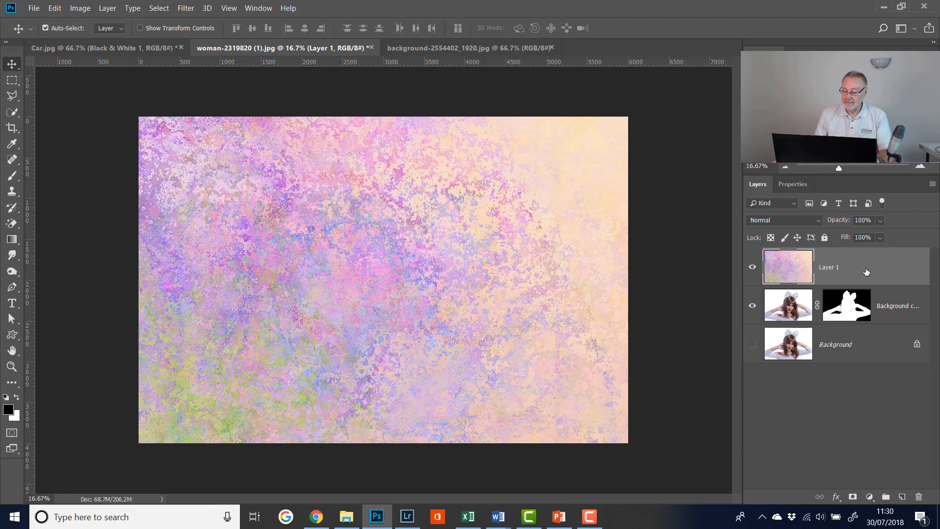
drag(866, 272, 865, 315)
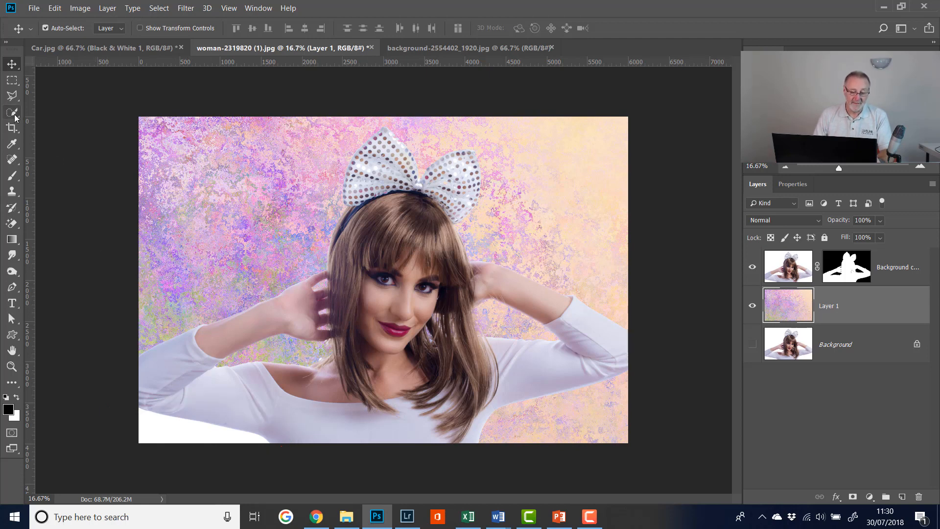
Step: Quick-select the leftover white patch under the arm at the image's lower-left corner, fill it with black on the cut-out's layer mask, and deselect
drag(12, 112, 49, 117)
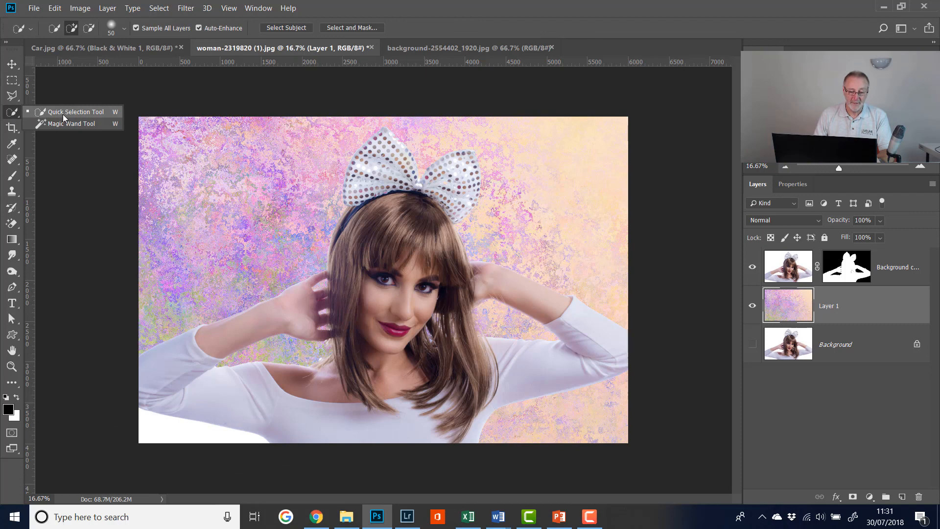
click(63, 114)
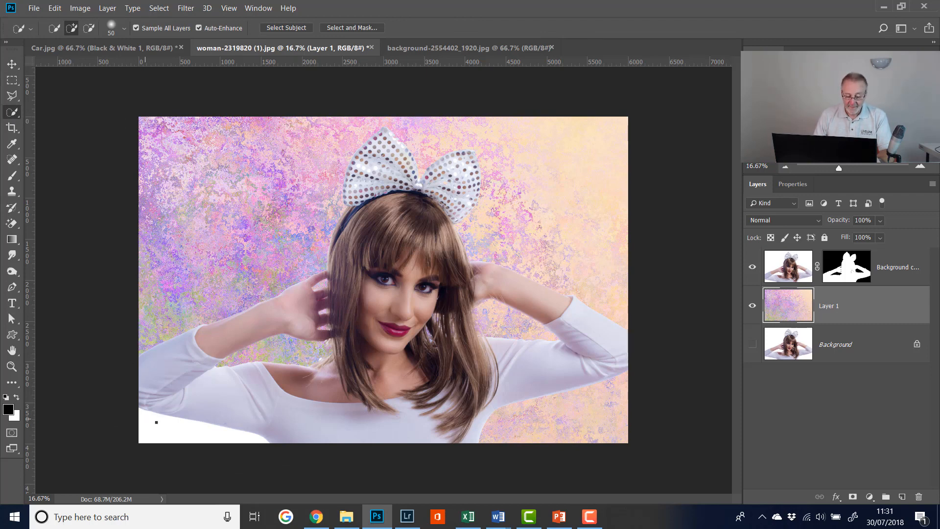
click(193, 436)
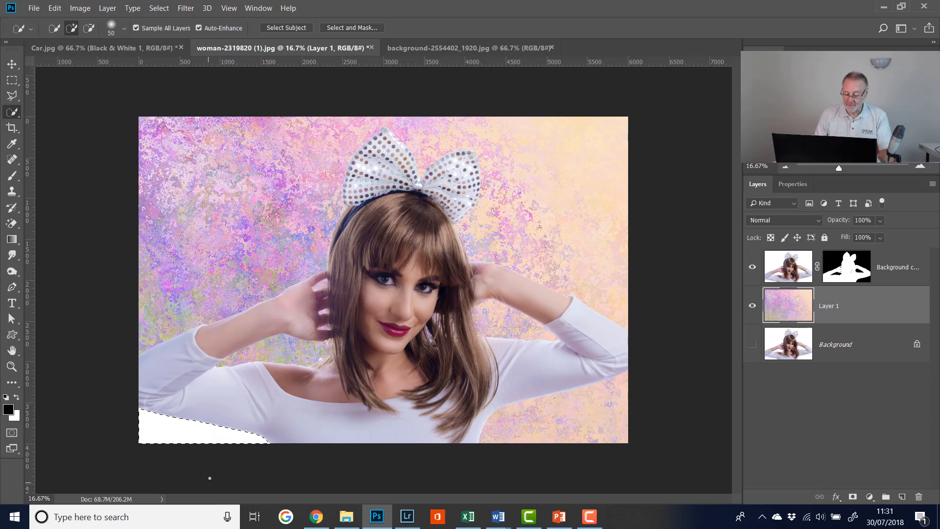
click(841, 277)
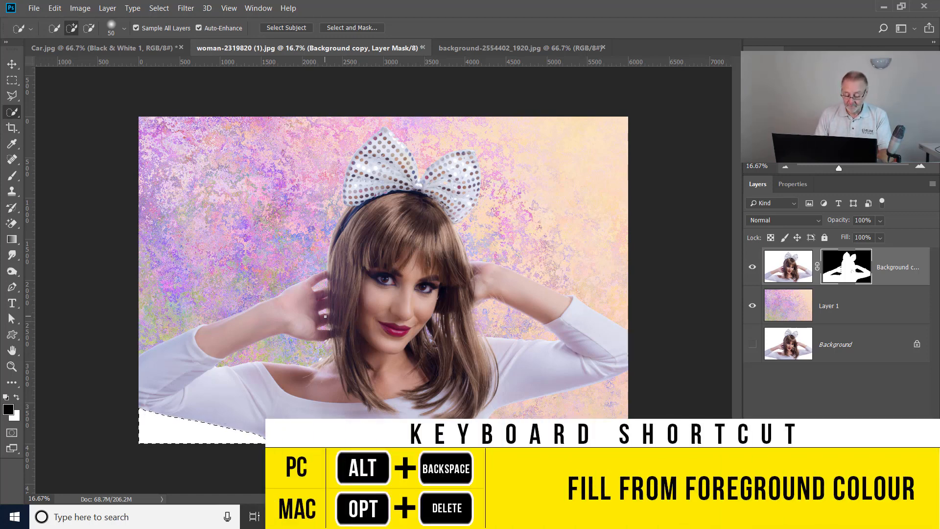
key(alt)
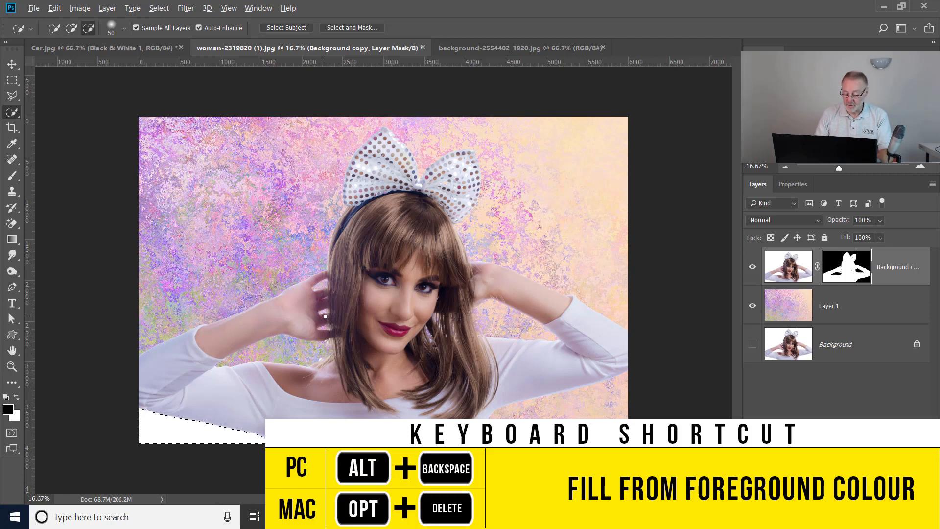
key(alt+BackSpace)
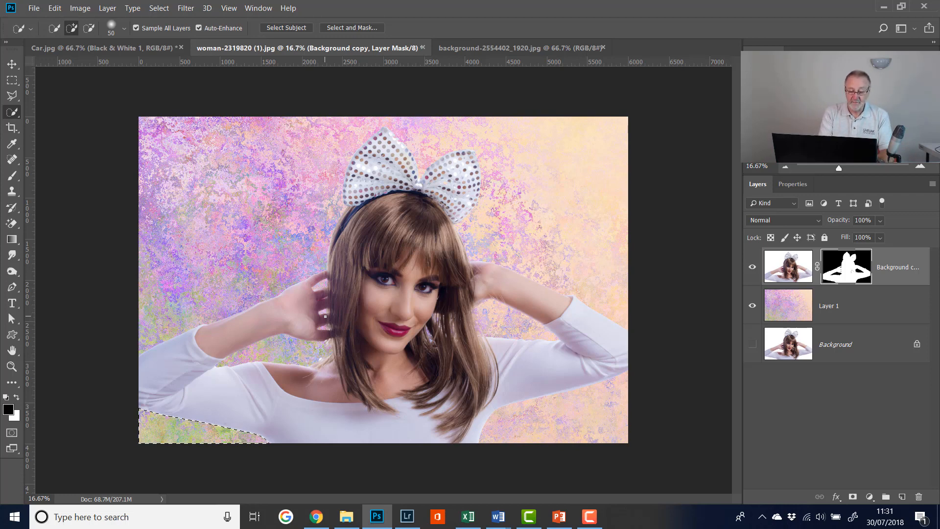
key(ctrl+d)
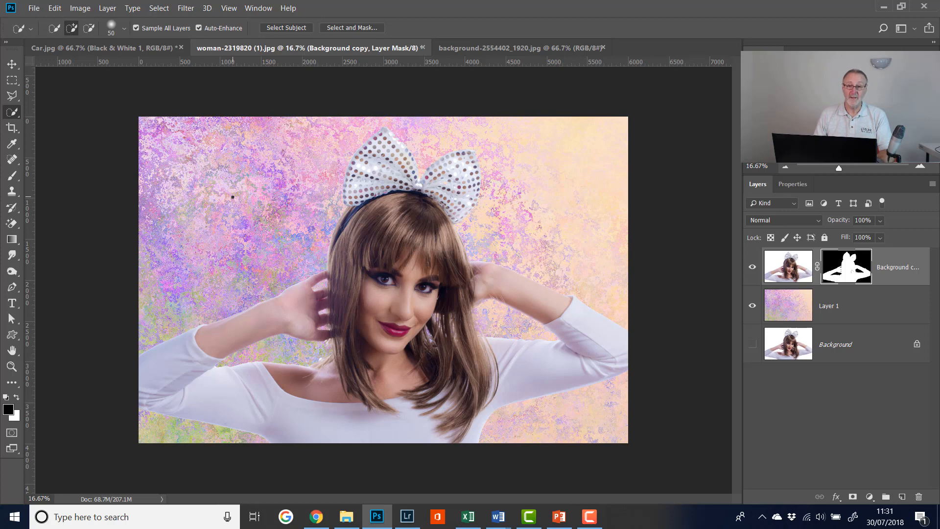
Step: Convert the texture layer, Layer 1, to a smart object
click(867, 307)
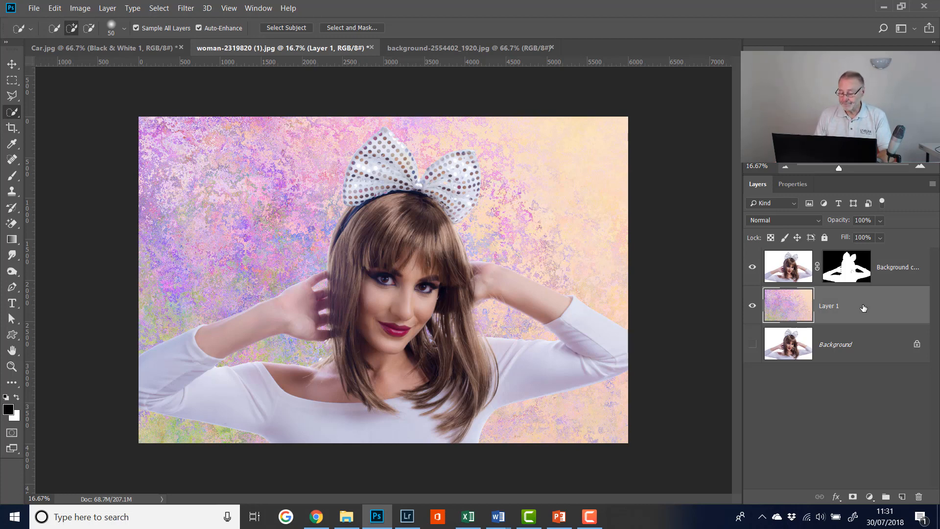
right_click(863, 304)
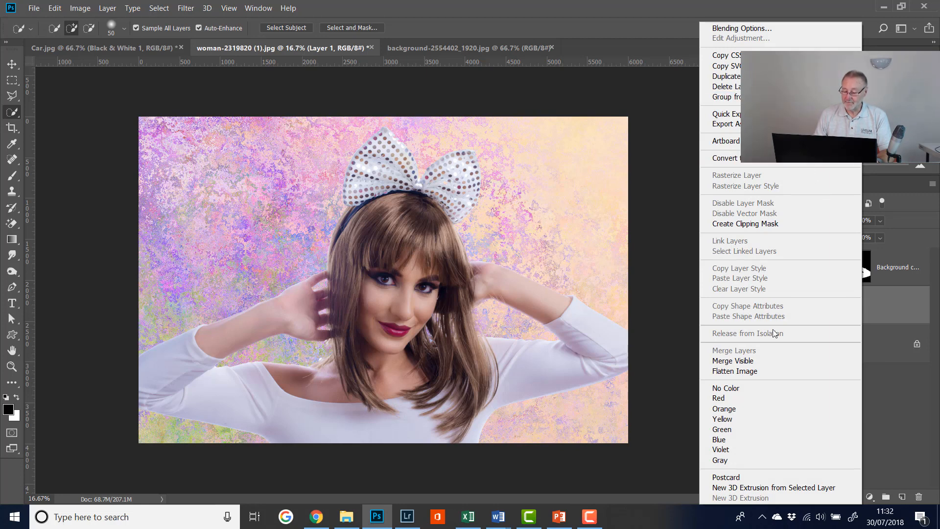
click(789, 160)
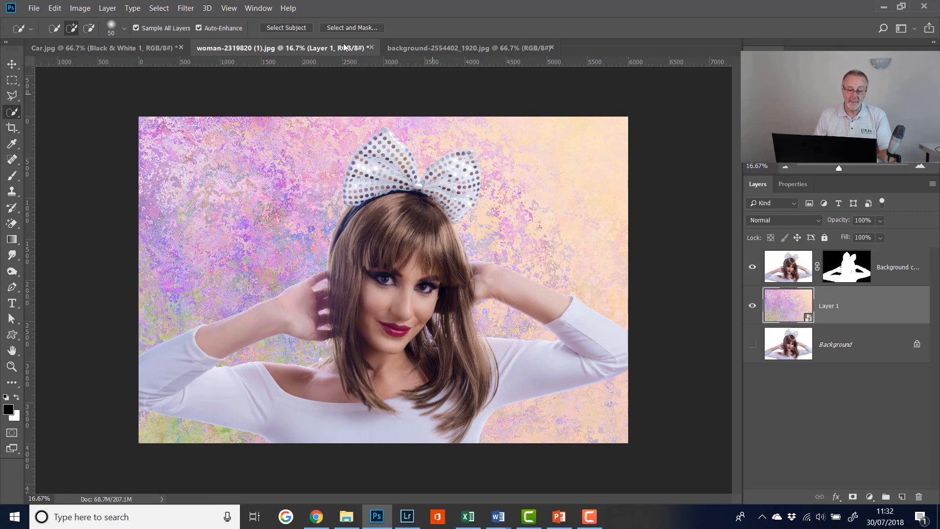
Step: Apply a Gaussian Blur with a 3.0-pixel radius to the texture layer as a smart filter
click(187, 8)
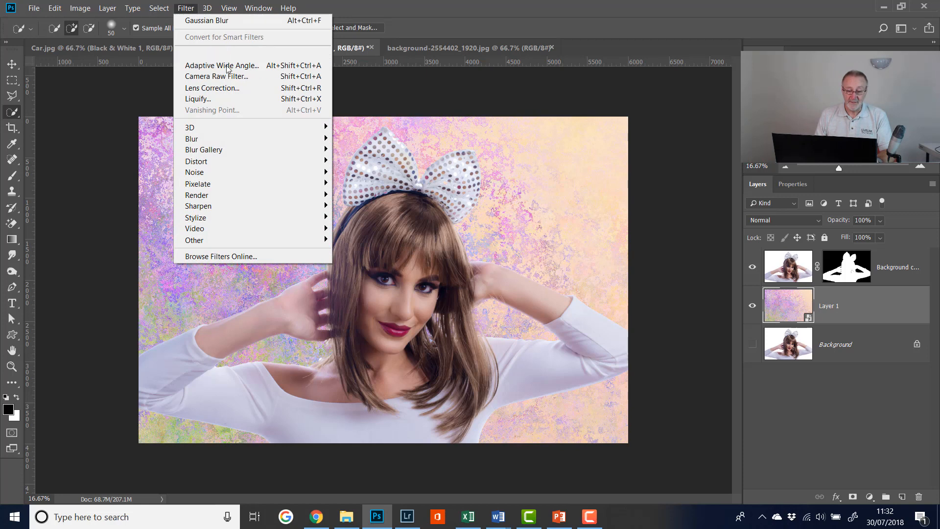
mouse_move(227, 136)
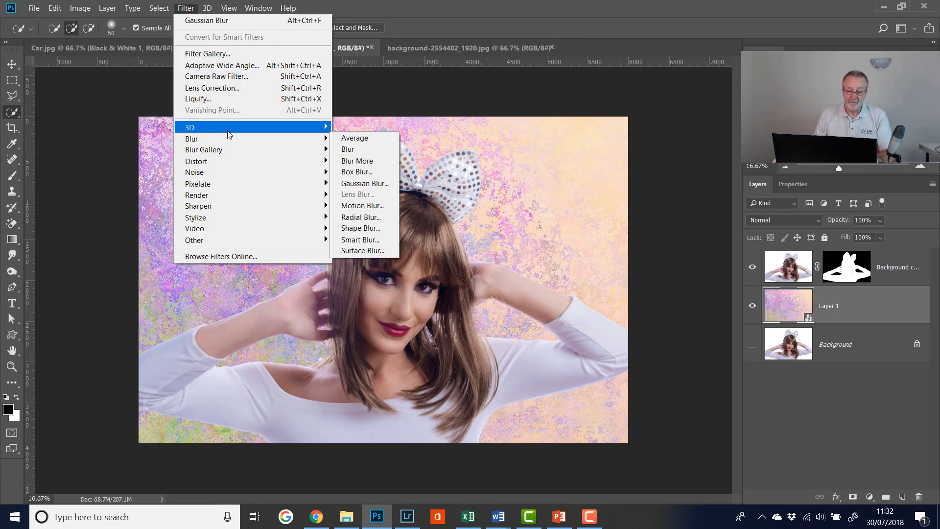
click(364, 185)
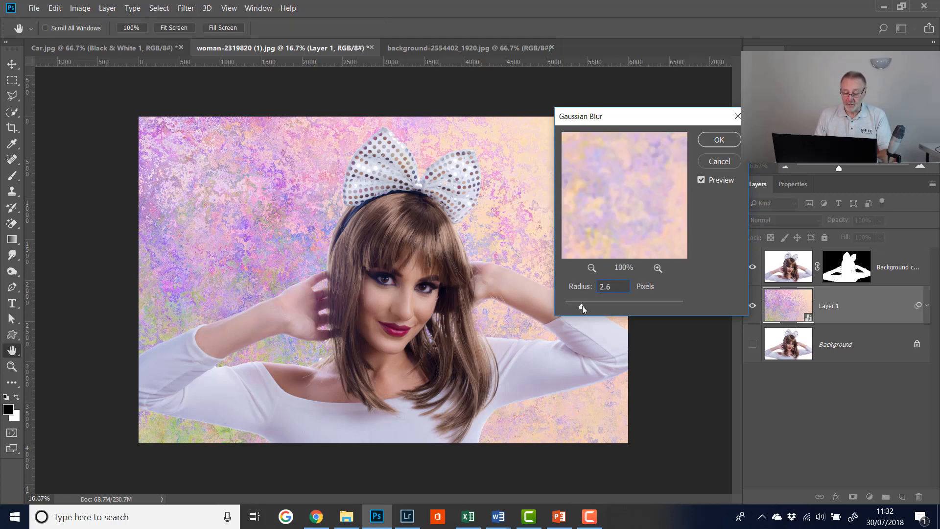
drag(603, 308, 611, 307)
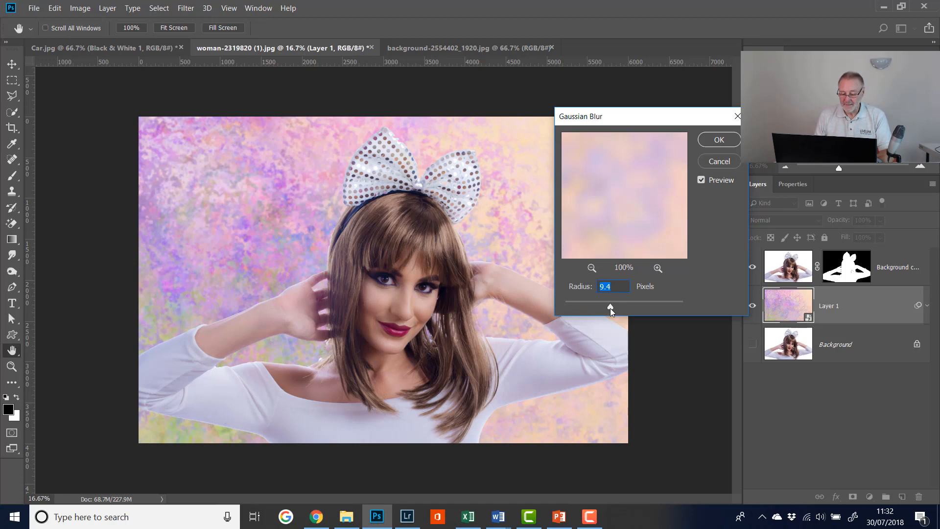
click(585, 309)
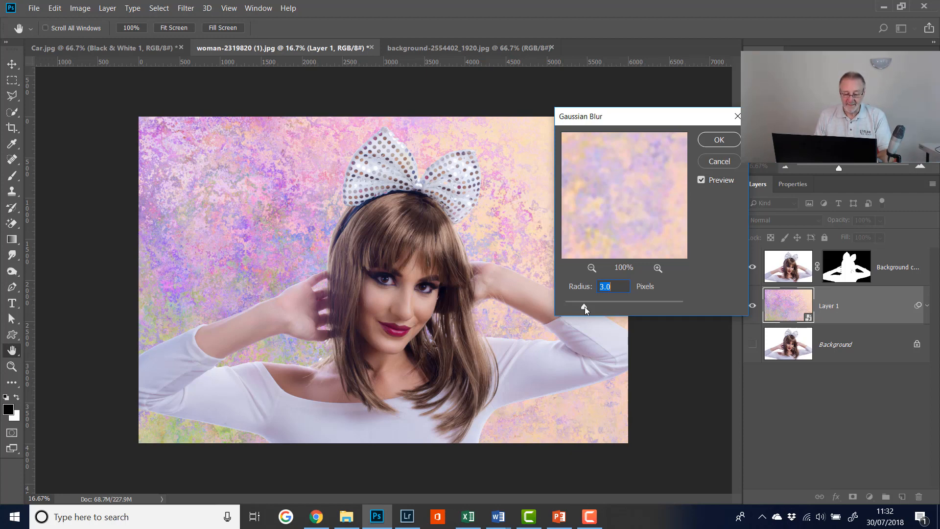
click(719, 140)
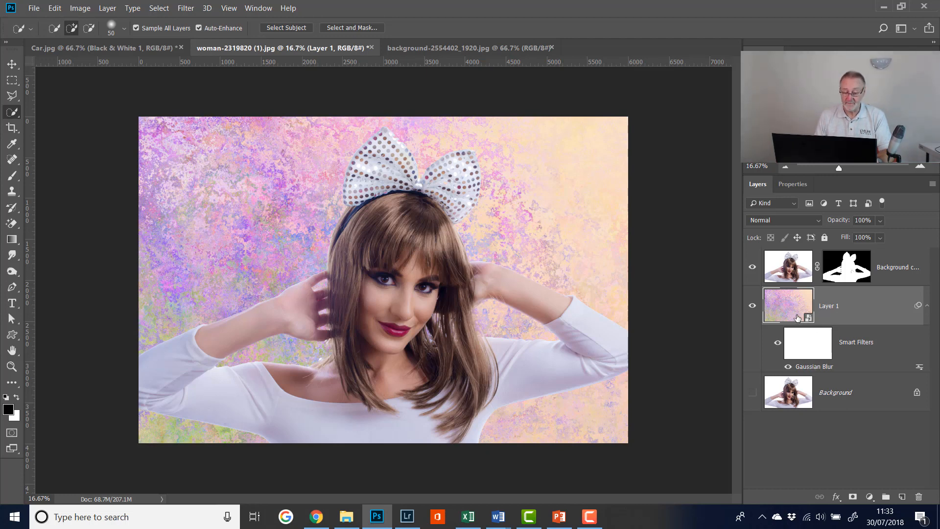
Step: Edit the texture layer's Gaussian Blur smart filter, trying stronger blurs, and set its radius to 9.8 pixels
double_click(811, 367)
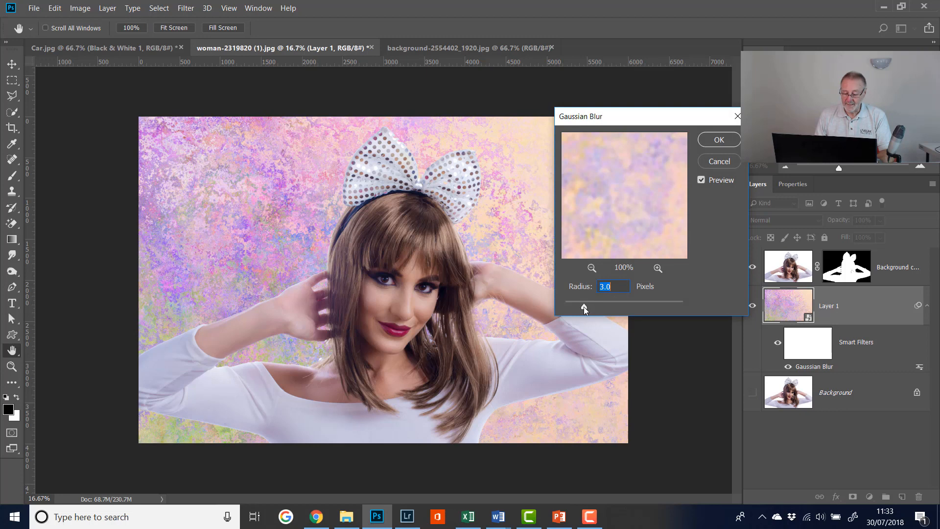
drag(592, 307, 593, 307)
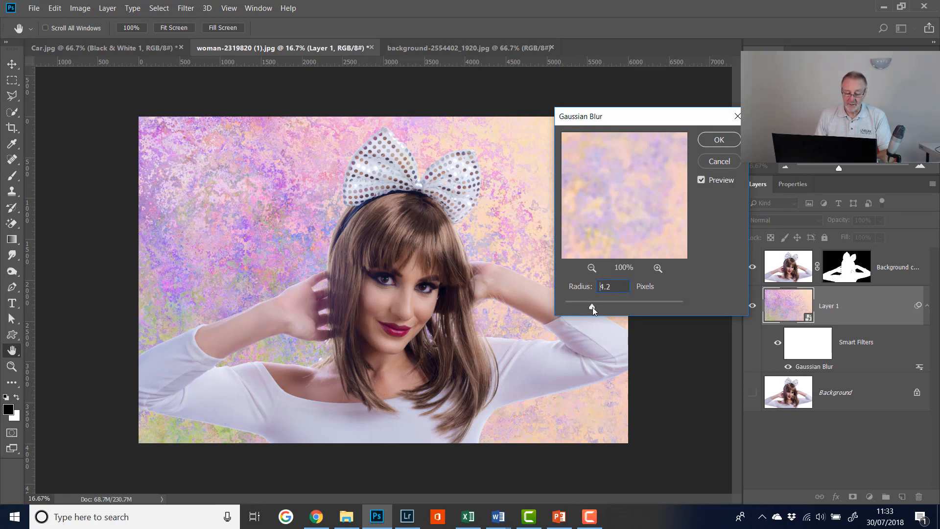
click(701, 179)
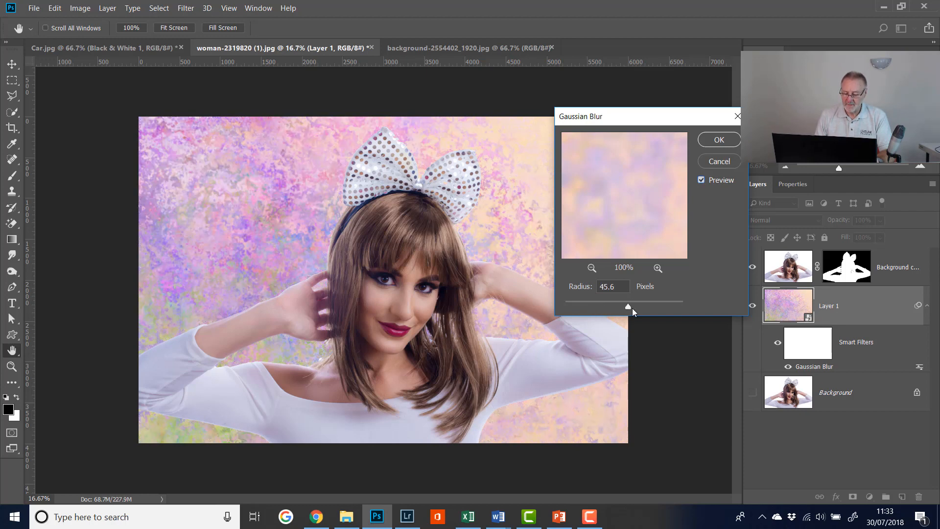
mouse_move(633, 310)
mouse_down()
mouse_move(642, 318)
mouse_move(627, 307)
mouse_up()
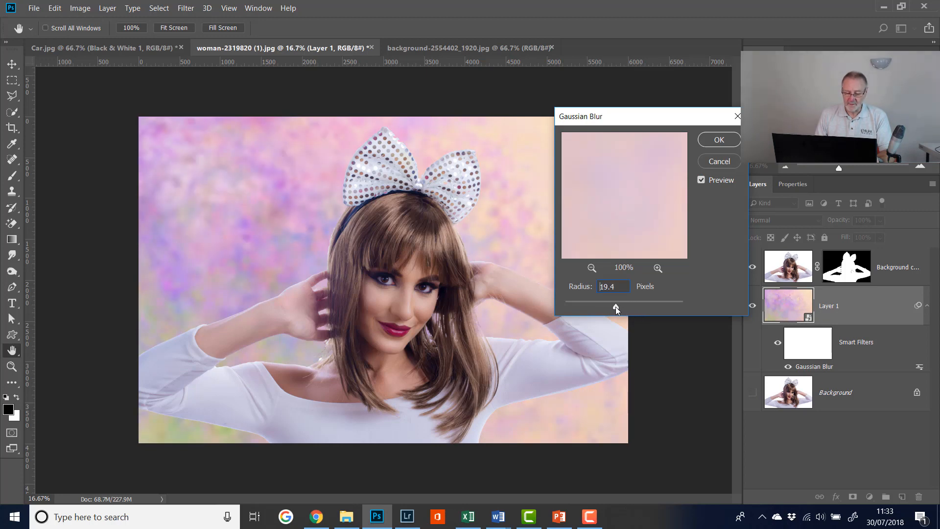
drag(616, 307, 613, 307)
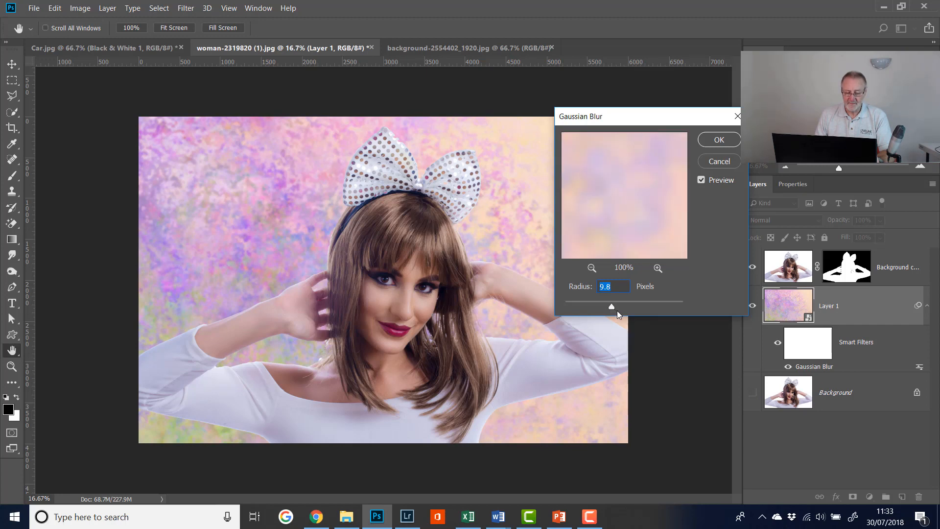
click(719, 142)
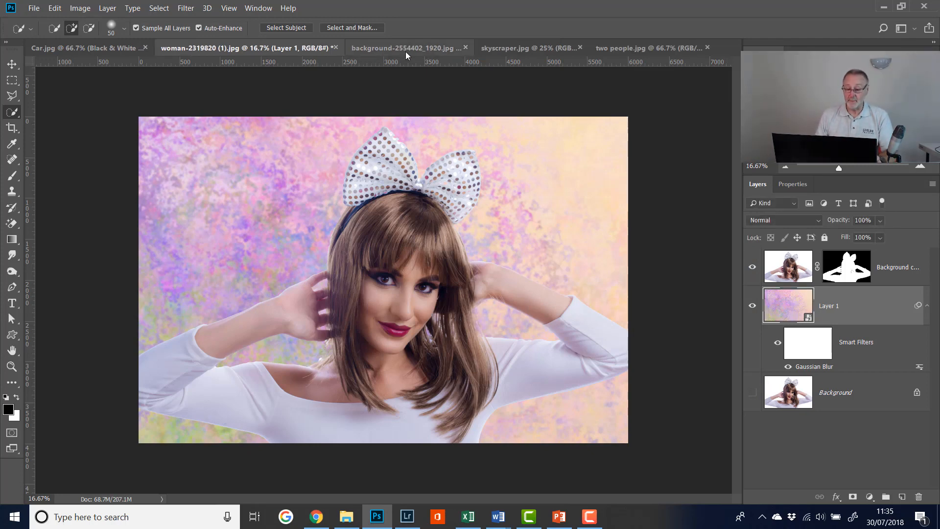
Step: In skyscraper.jpg, select the building with Select Subject using the Quick Selection Tool
click(513, 46)
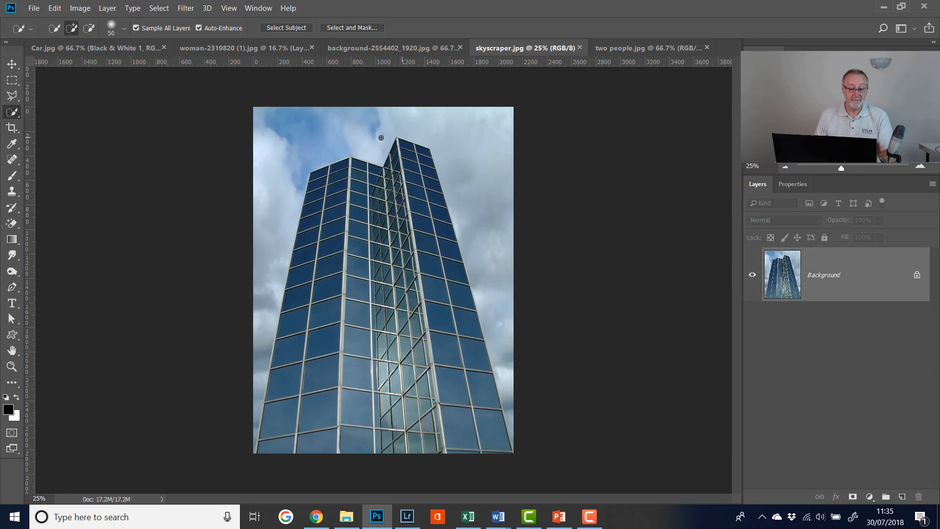
right_click(15, 114)
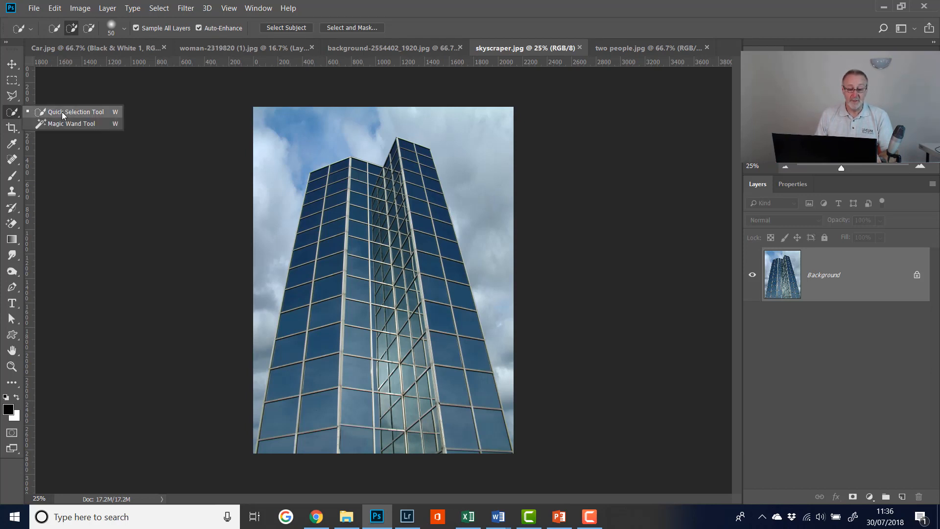
click(152, 95)
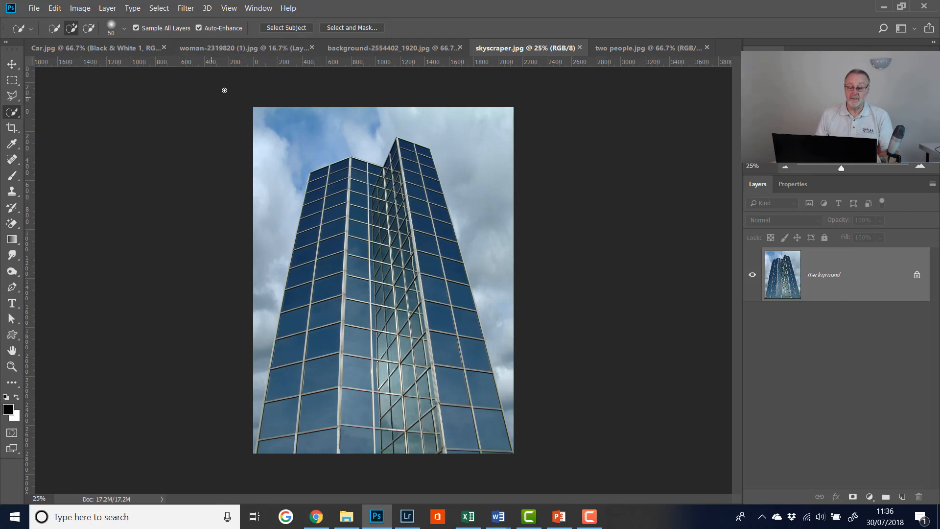
click(284, 28)
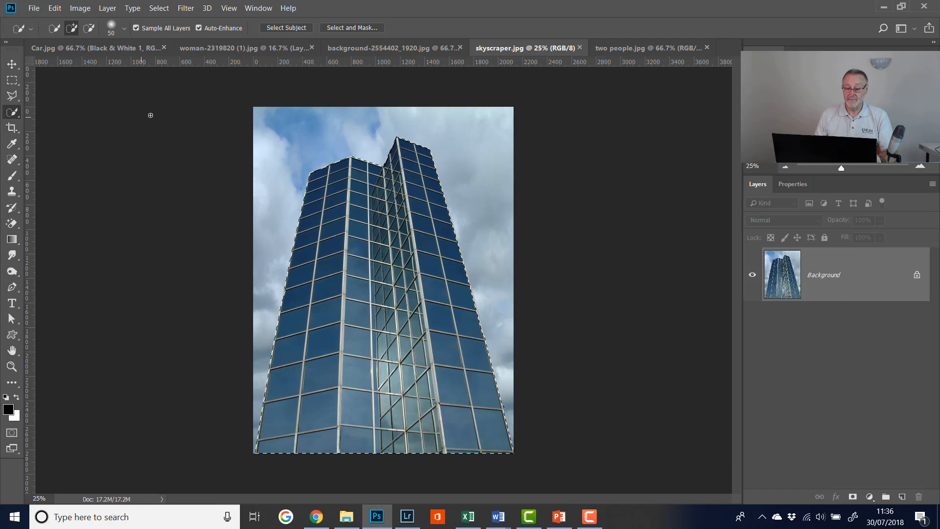
Step: In two people.jpg, run Select Subject to select the couple
click(622, 51)
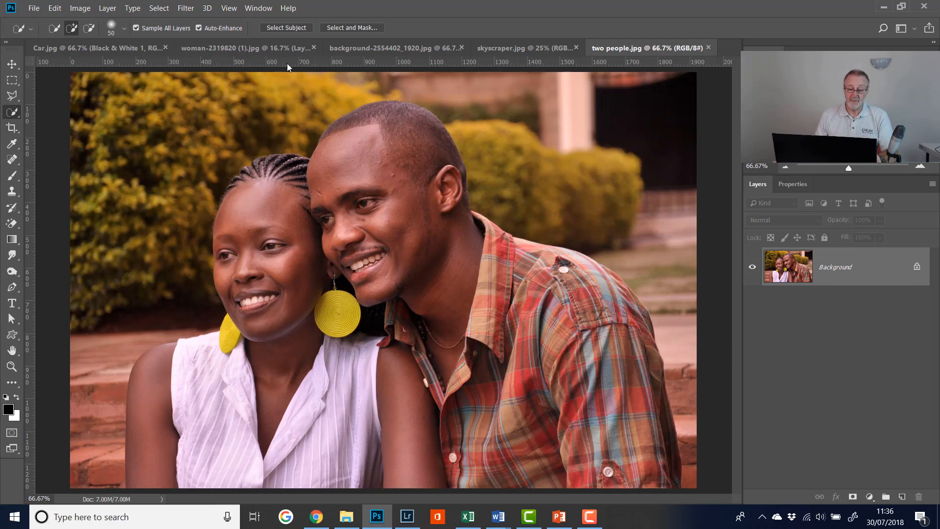
click(280, 29)
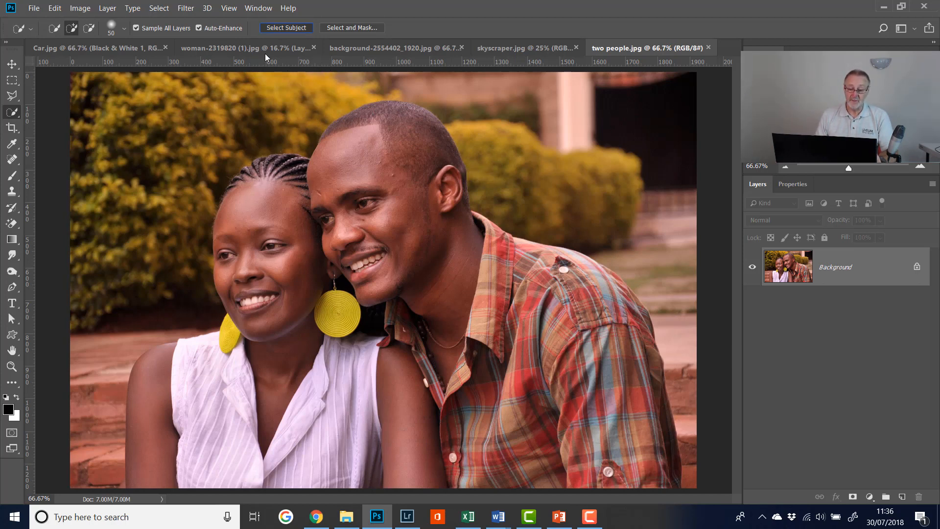